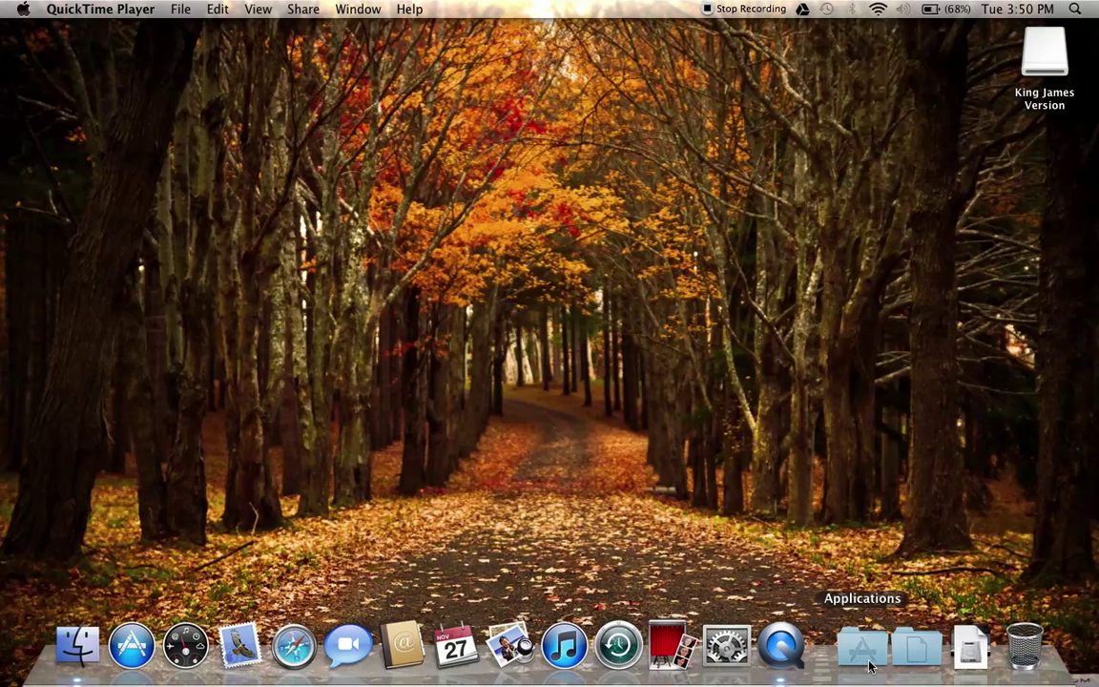
Open the Applications stack from the Dock and scroll down to ProPresenter 5
click(862, 649)
scroll(461, 274, down, 15)
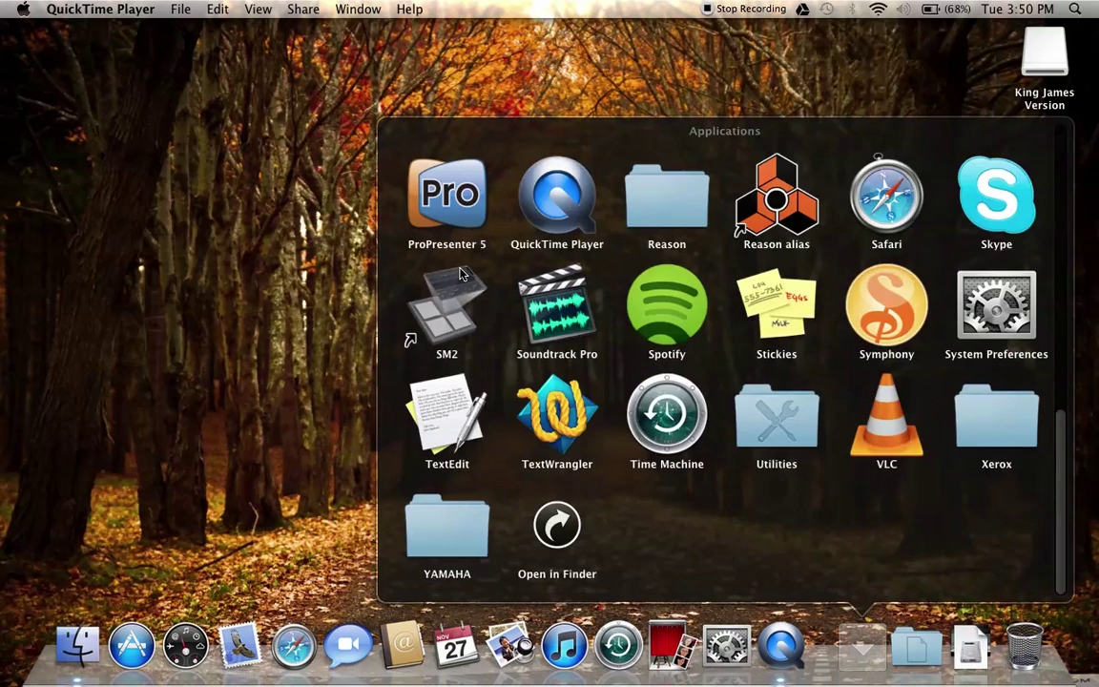
Launch ProPresenter 5 from the Applications stack
click(452, 199)
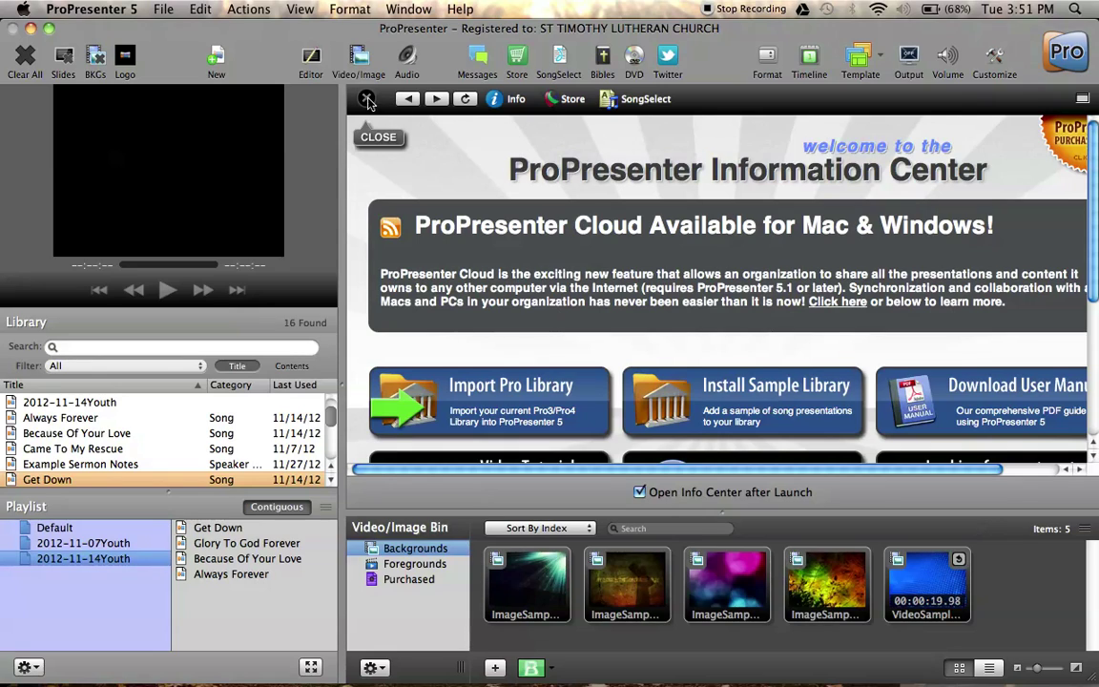
Close the Information Center and show the Get Down slides as a thumbnail grid
click(367, 100)
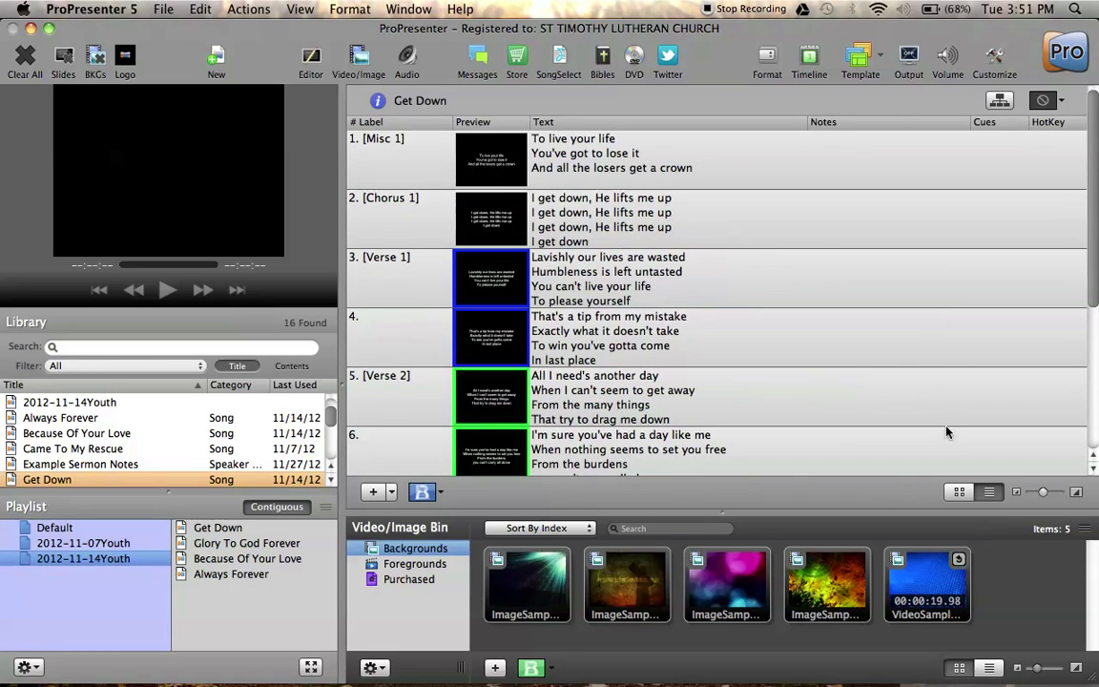
click(959, 491)
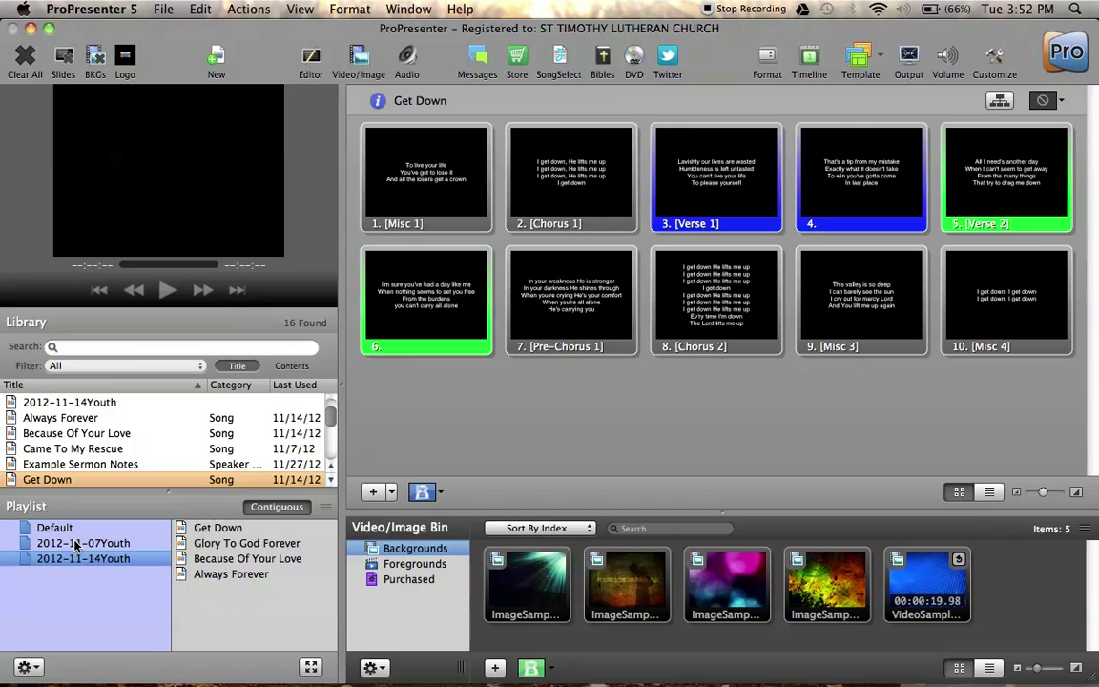
Look over the 2012-11-07Youth playlist, return to 2012-11-14Youth, and scroll through the library
click(76, 544)
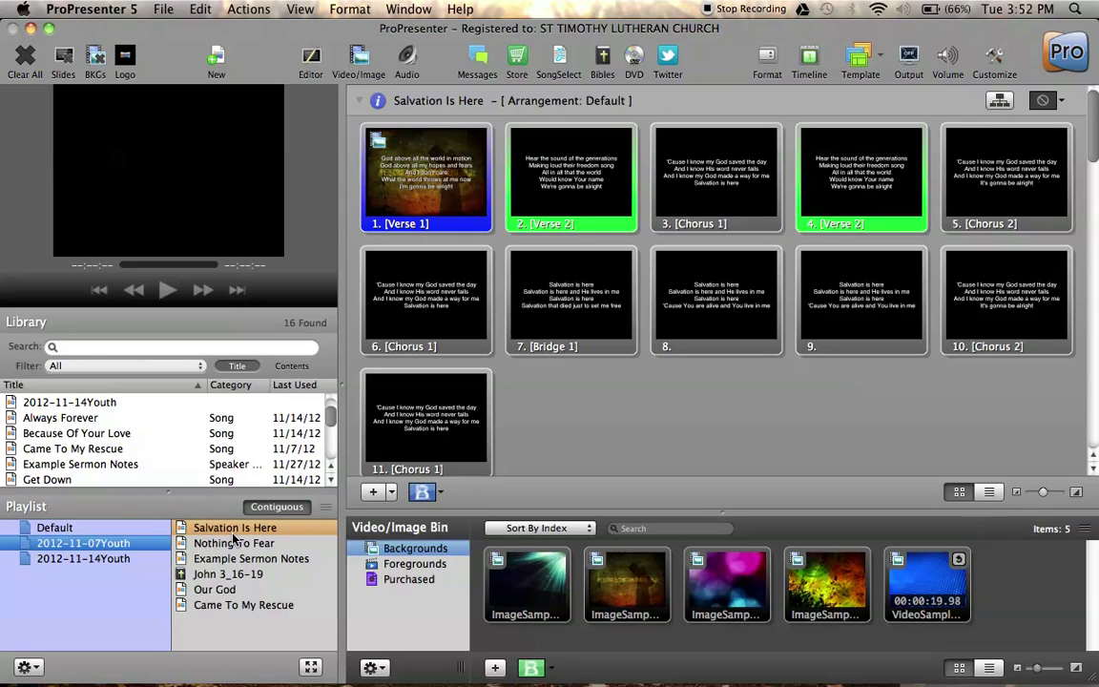
click(91, 559)
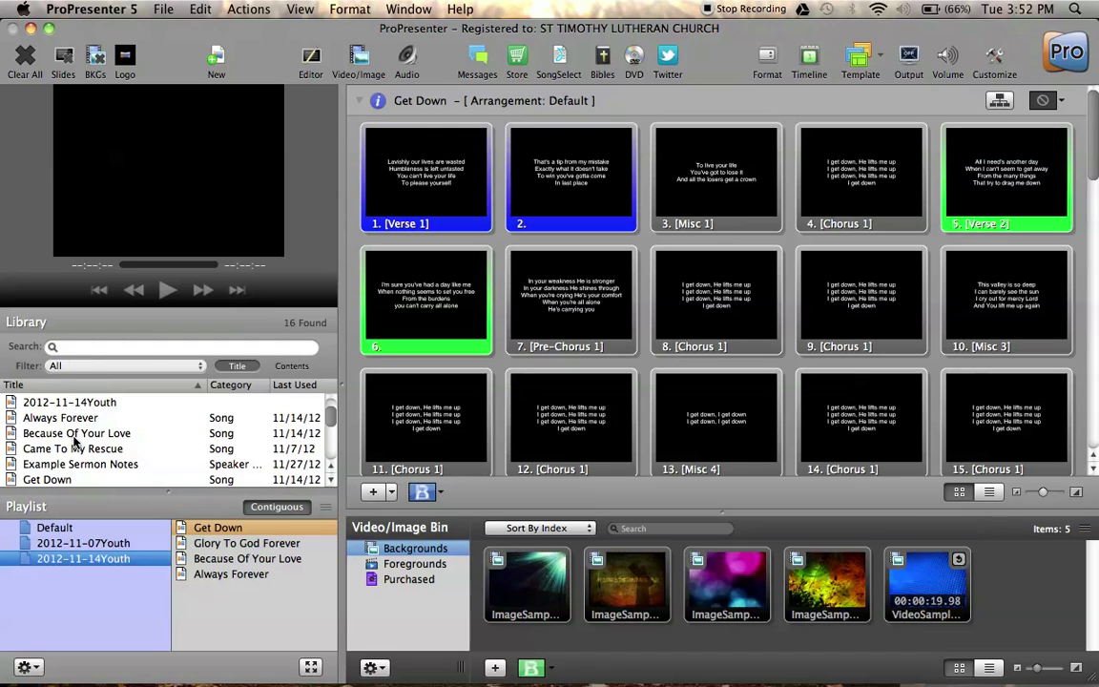
scroll(74, 439, down, 5)
scroll(75, 439, up, 2)
scroll(75, 439, up, 5)
scroll(74, 439, down, 7)
scroll(74, 439, up, 5)
scroll(74, 438, up, 2)
scroll(74, 439, down, 5)
scroll(75, 444, up, 4)
Filter the library to Song and search for 'our god'
click(201, 368)
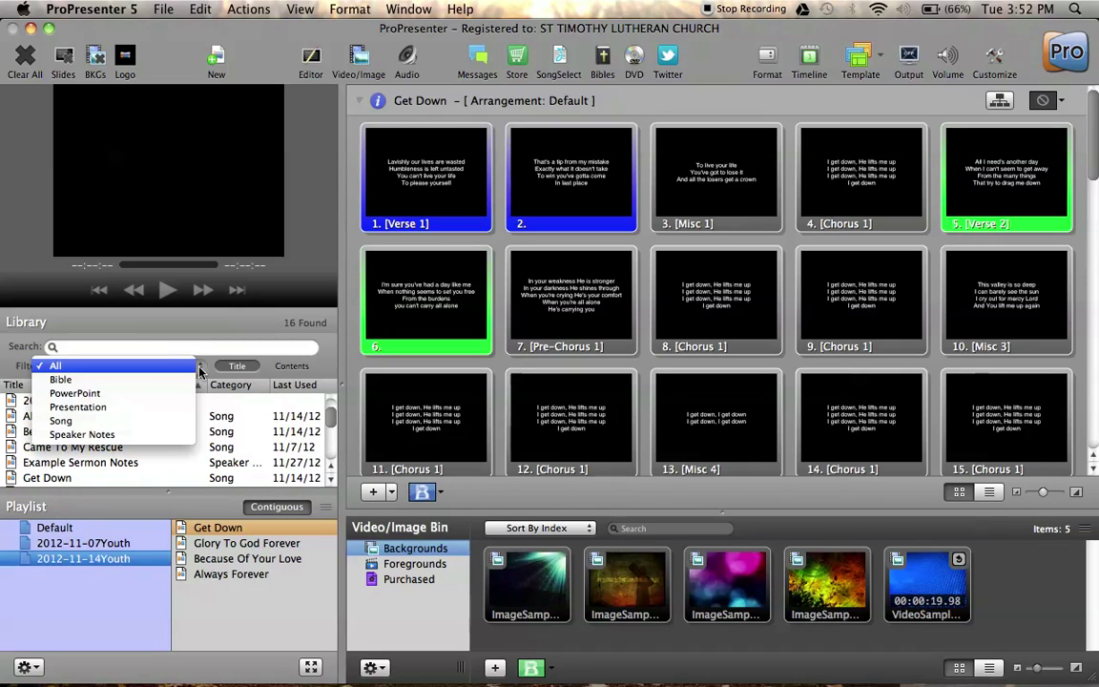
click(59, 420)
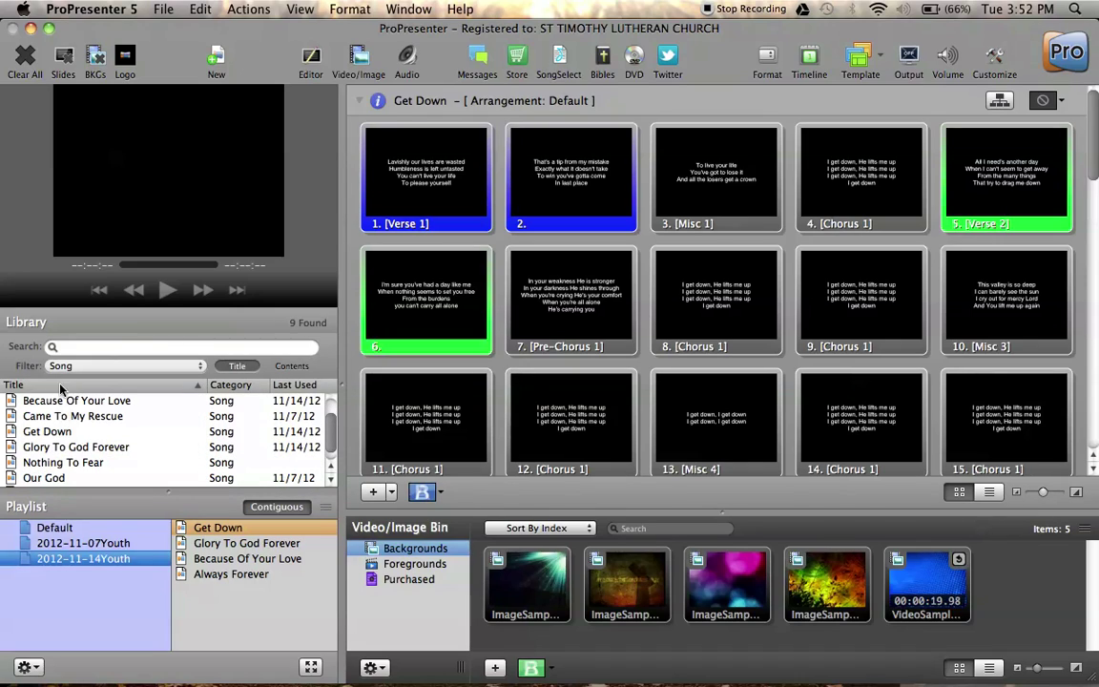
click(101, 347)
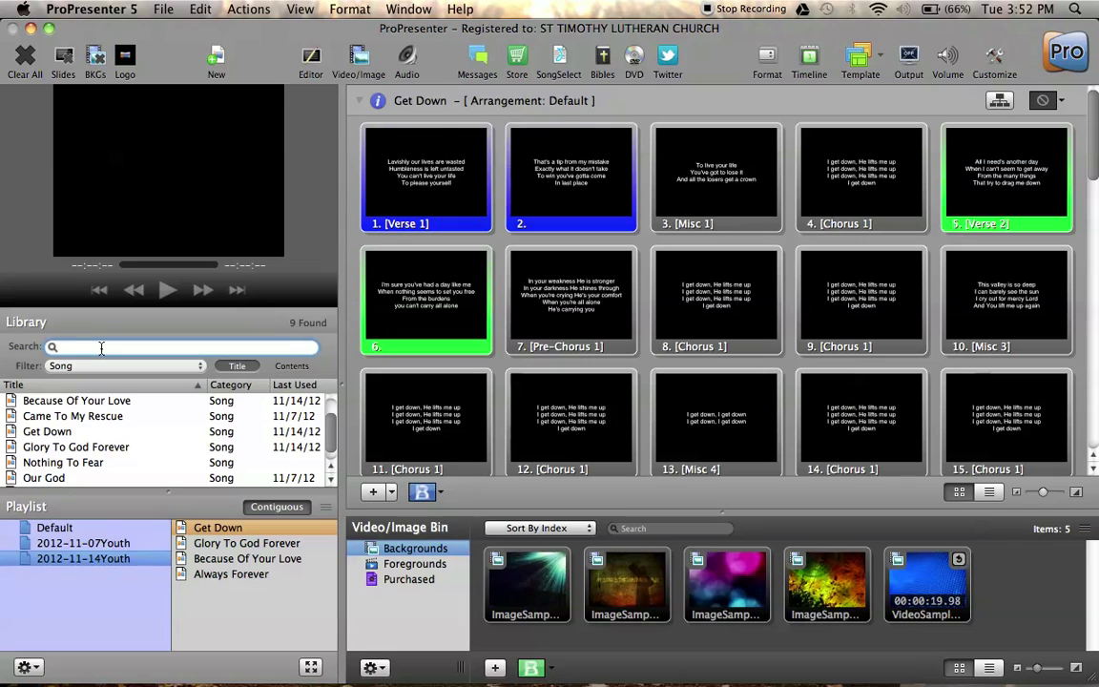
text(our god)
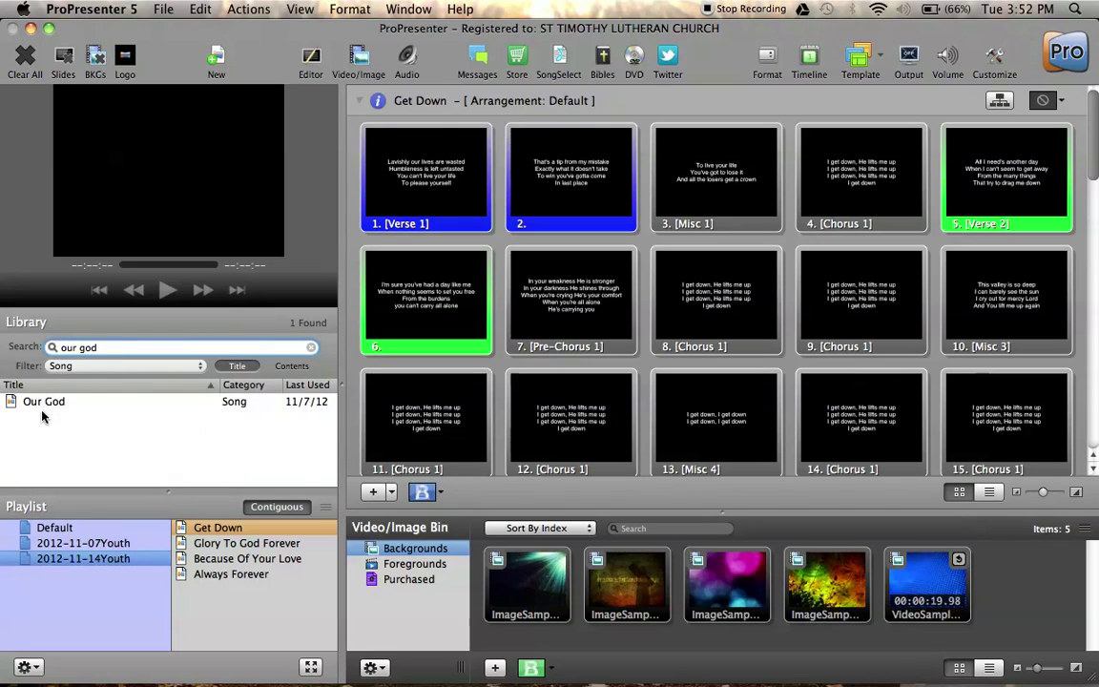
Add Our God below Always Forever in 2012-11-14Youth, then switch to 2012-11-07Youth
click(43, 404)
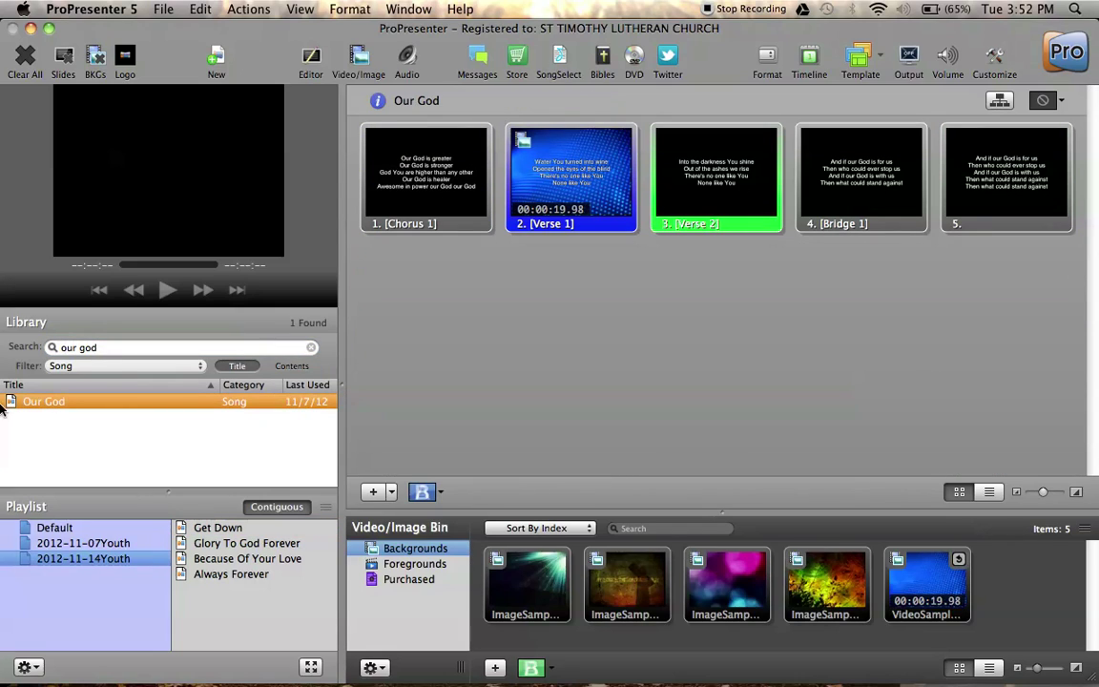
drag(27, 405, 221, 629)
click(100, 560)
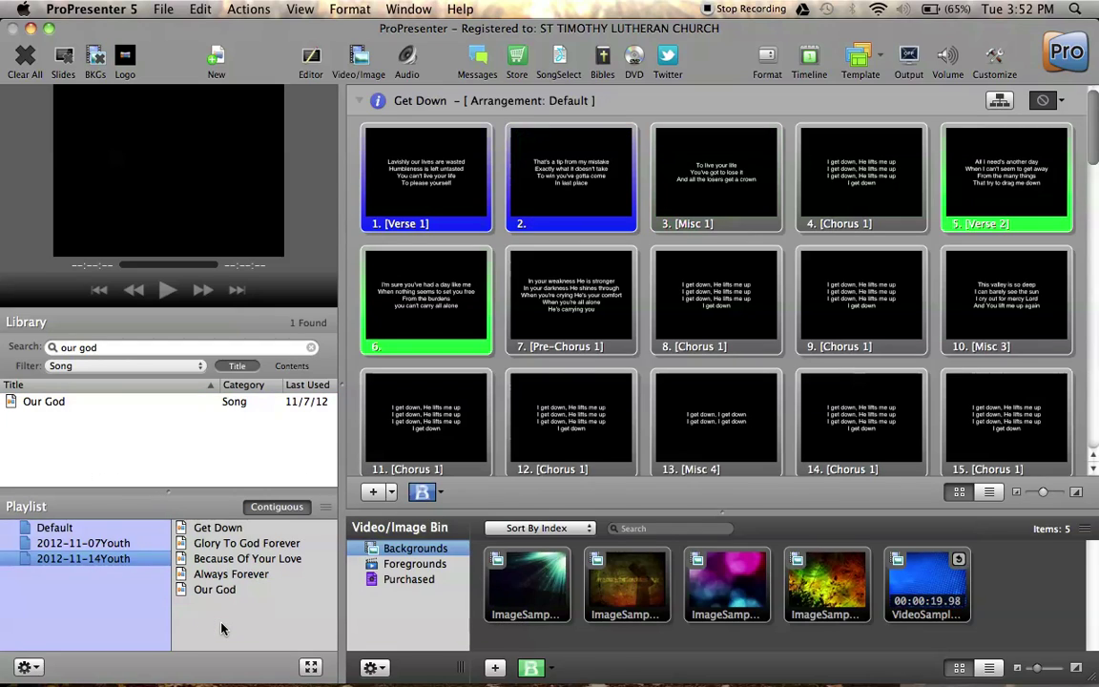
click(112, 544)
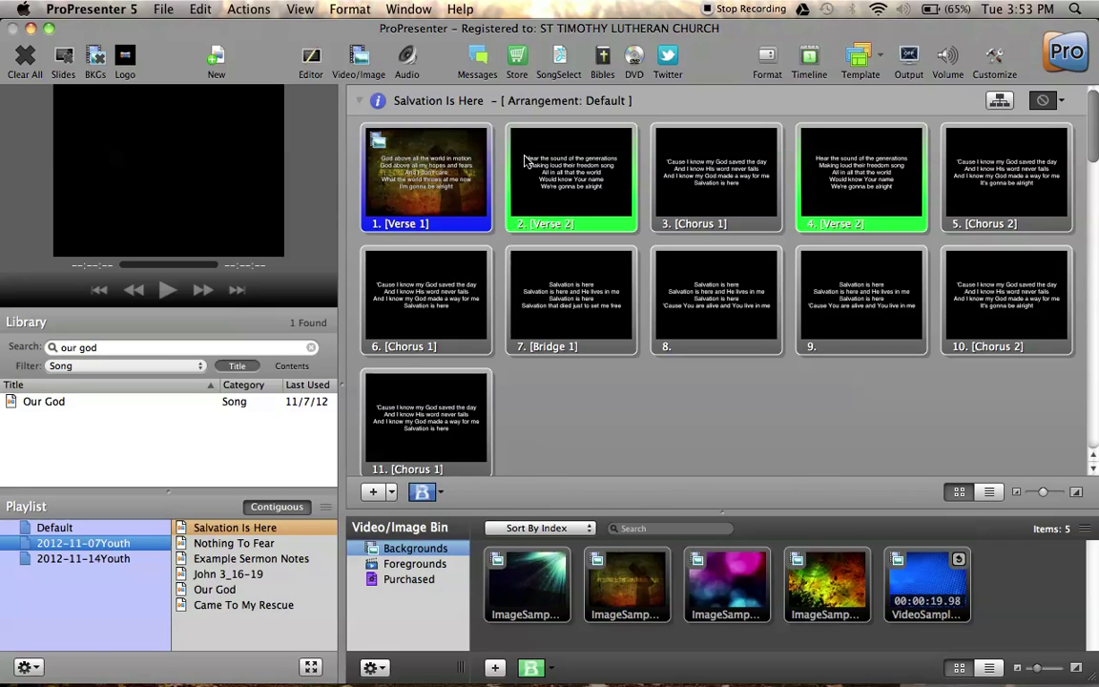
Put Salvation Is Here Verse 1 live, step to Chorus 1 and back, ending on Verse 2
click(439, 211)
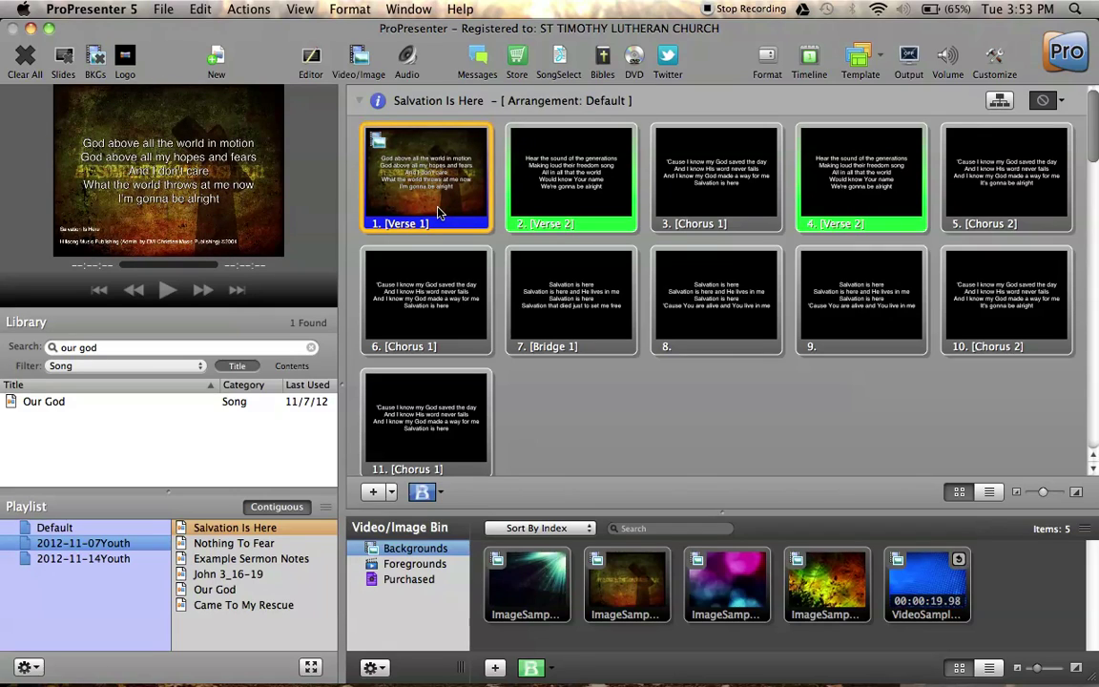
key(Right)
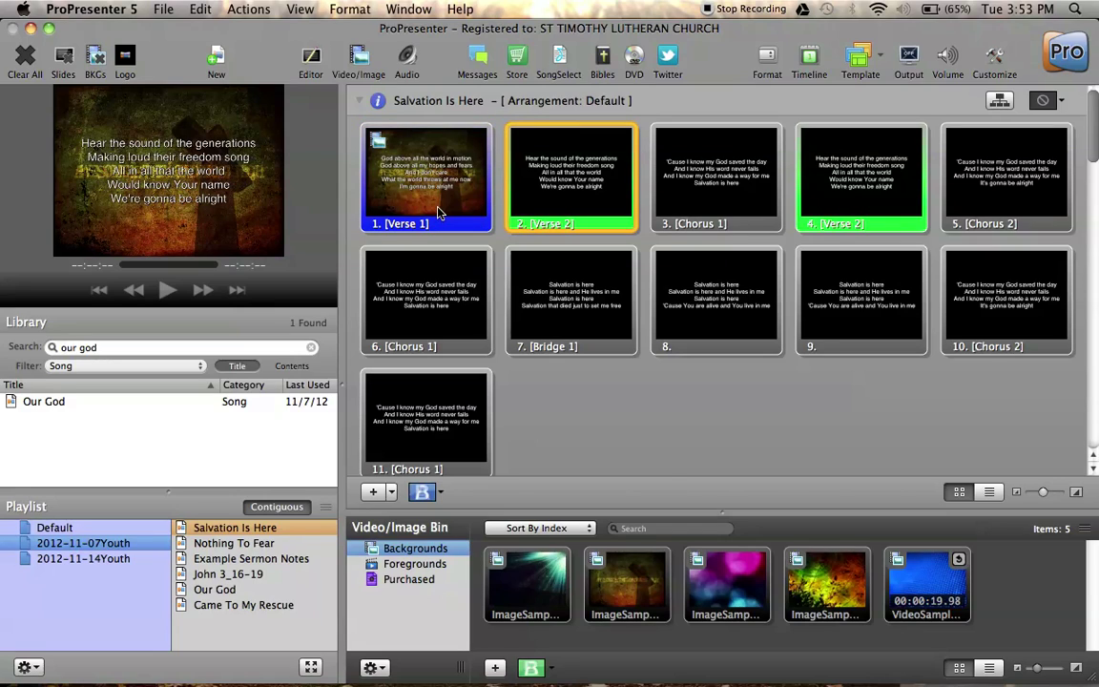
key(Right)
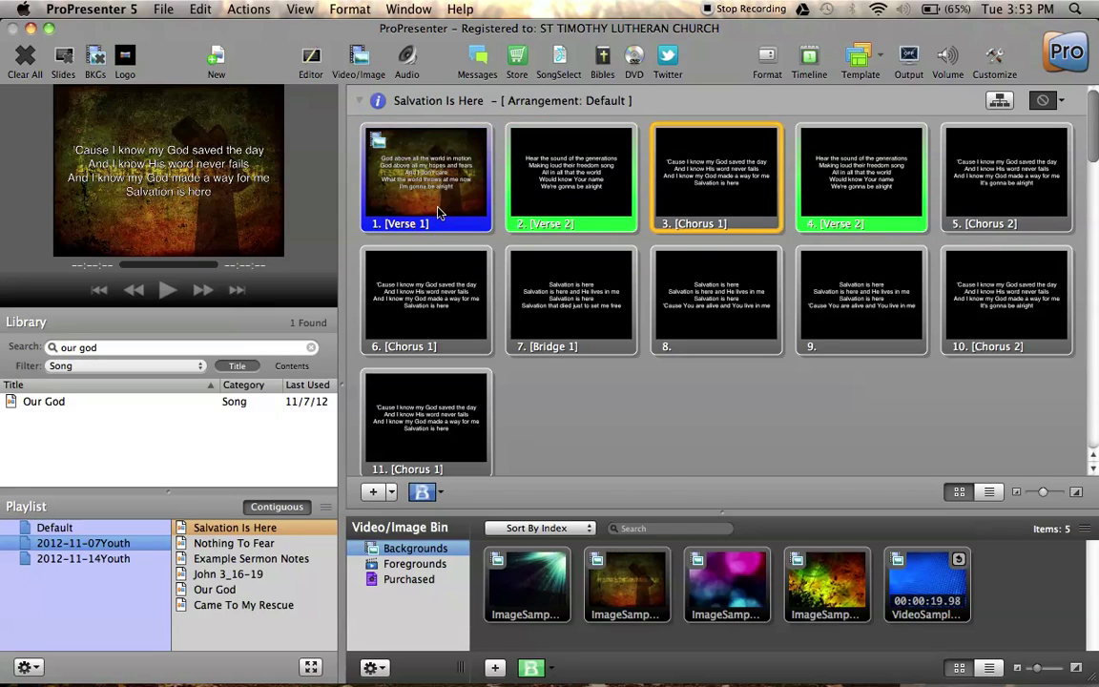
key(Left)
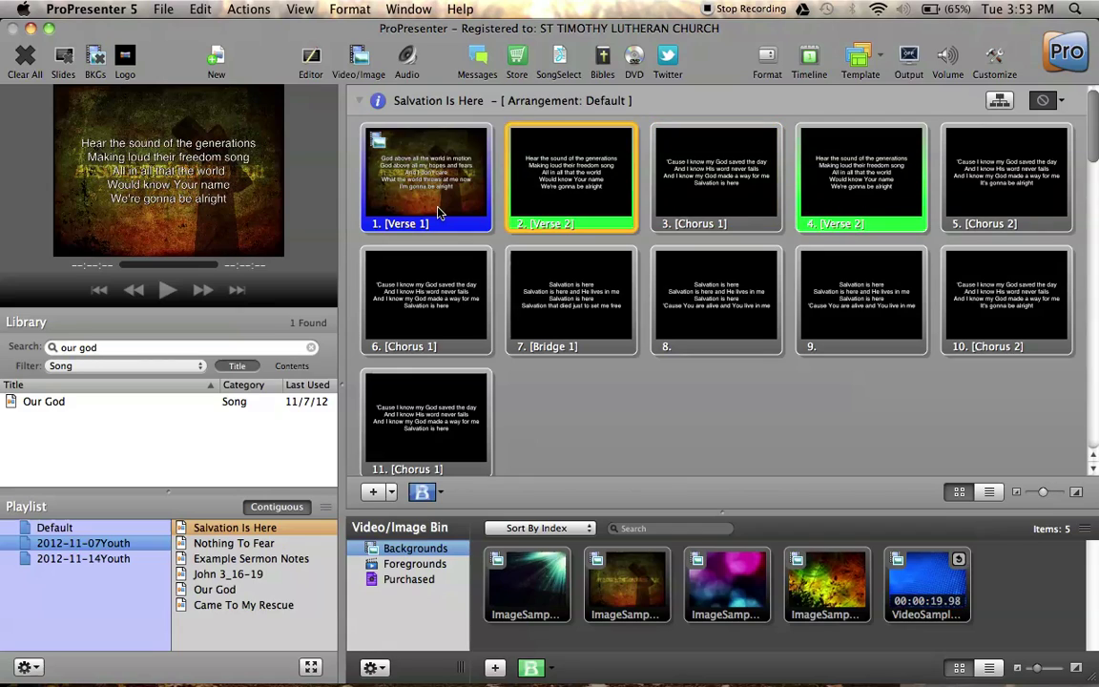
key(Left)
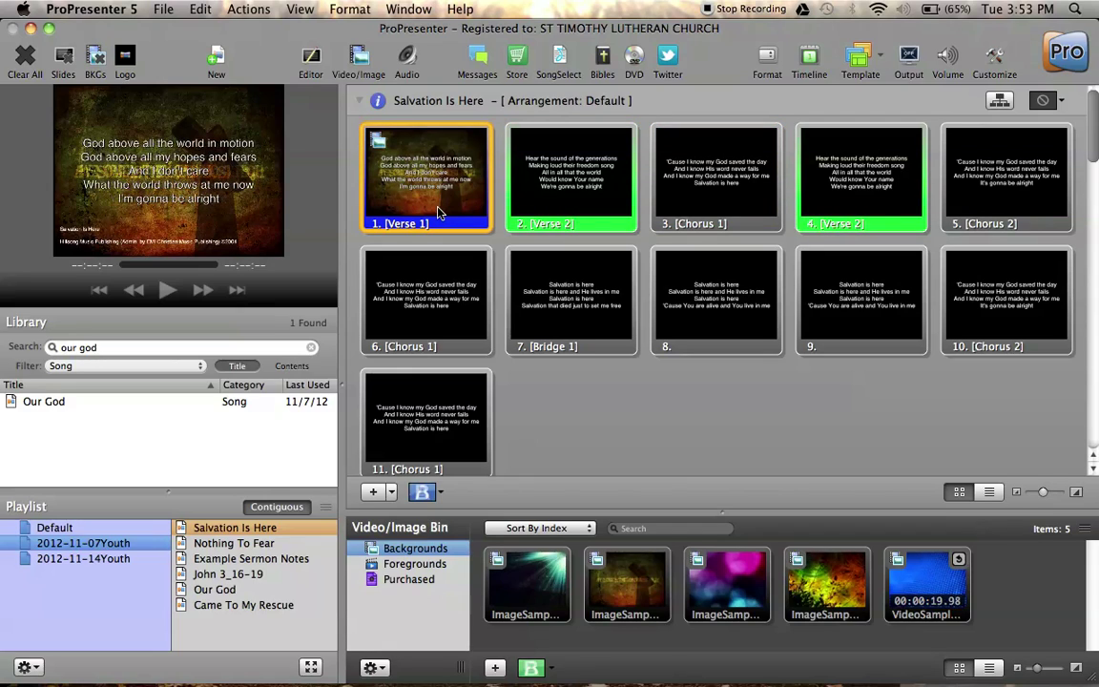
key(Right)
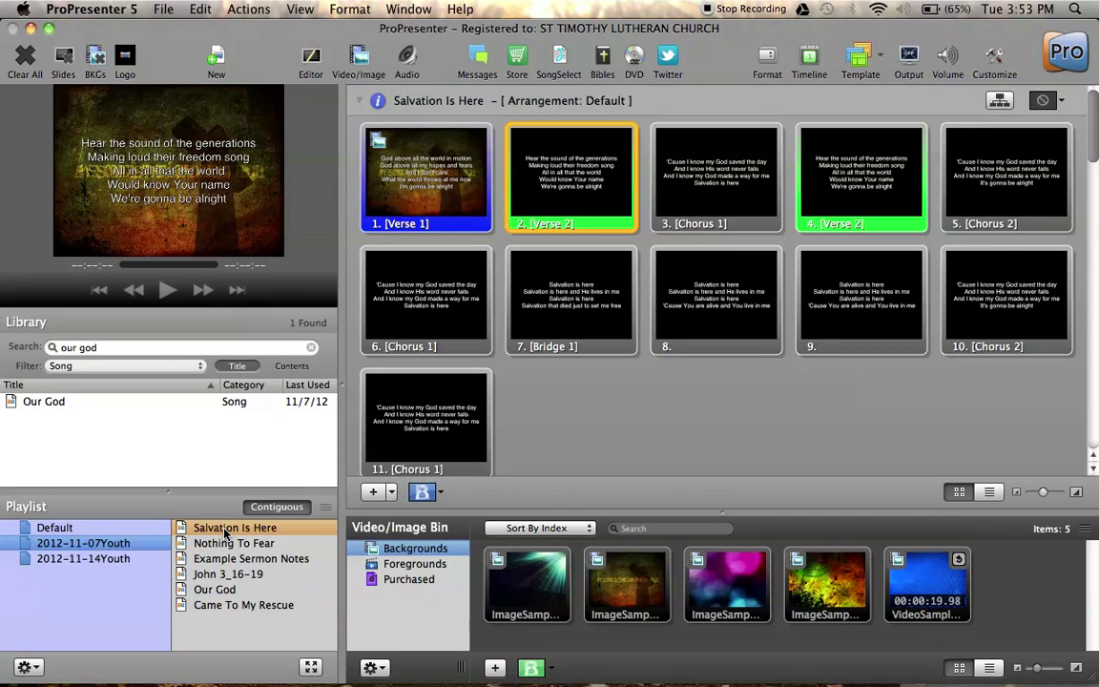
Browse playlist items from Nothing To Fear through Sermon Notes, John 3_16-19 and Our God, then back
scroll(652, 385, down, 5)
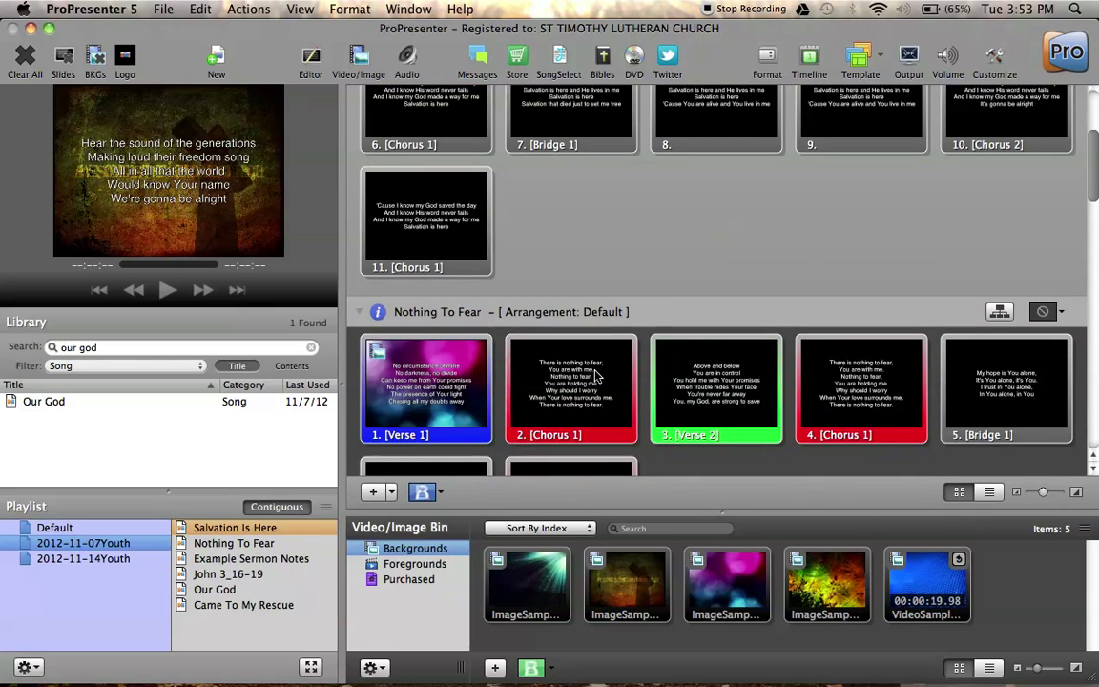
scroll(601, 241, down, 2)
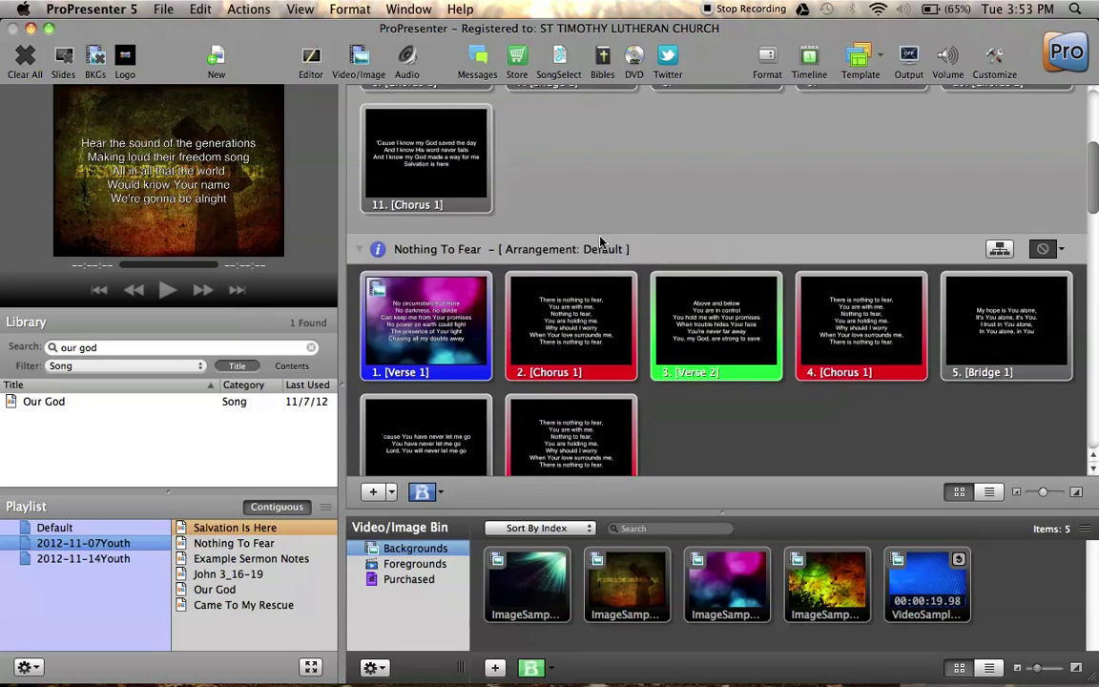
scroll(600, 241, up, 7)
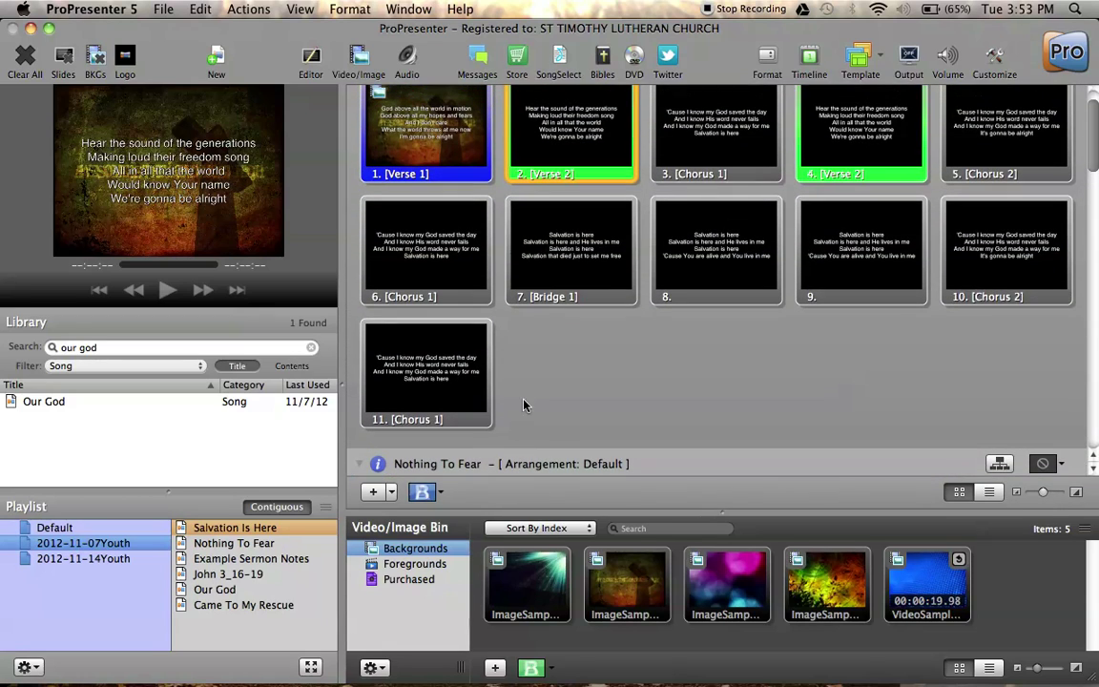
click(239, 542)
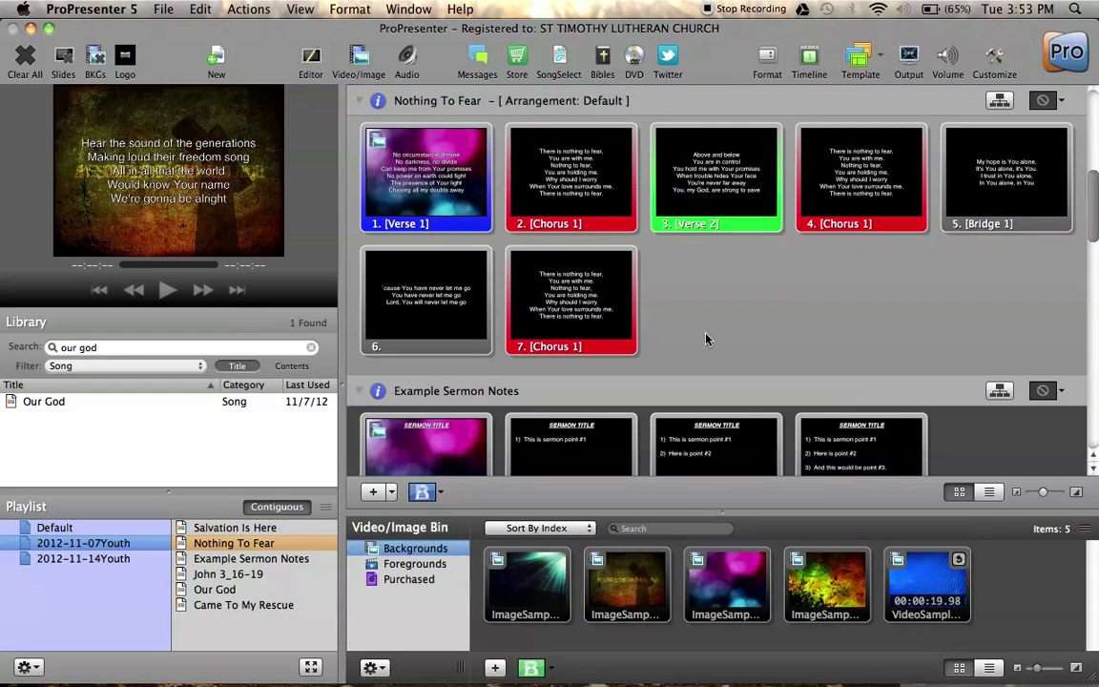
scroll(706, 339, down, 3)
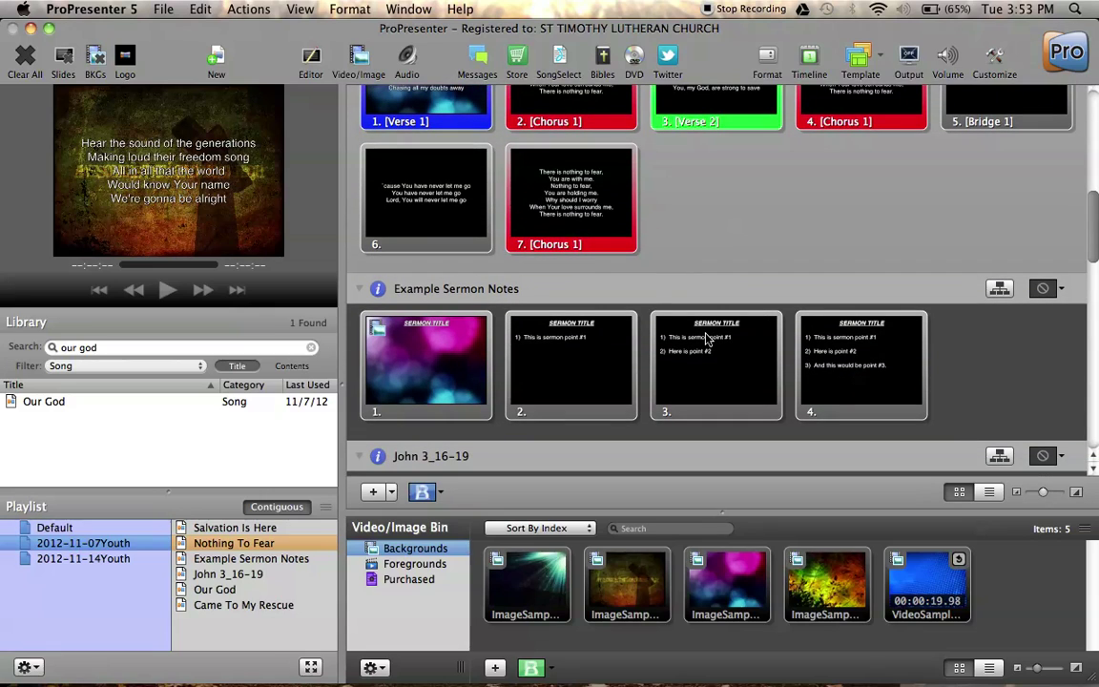
scroll(706, 338, up, 4)
scroll(706, 339, up, 2)
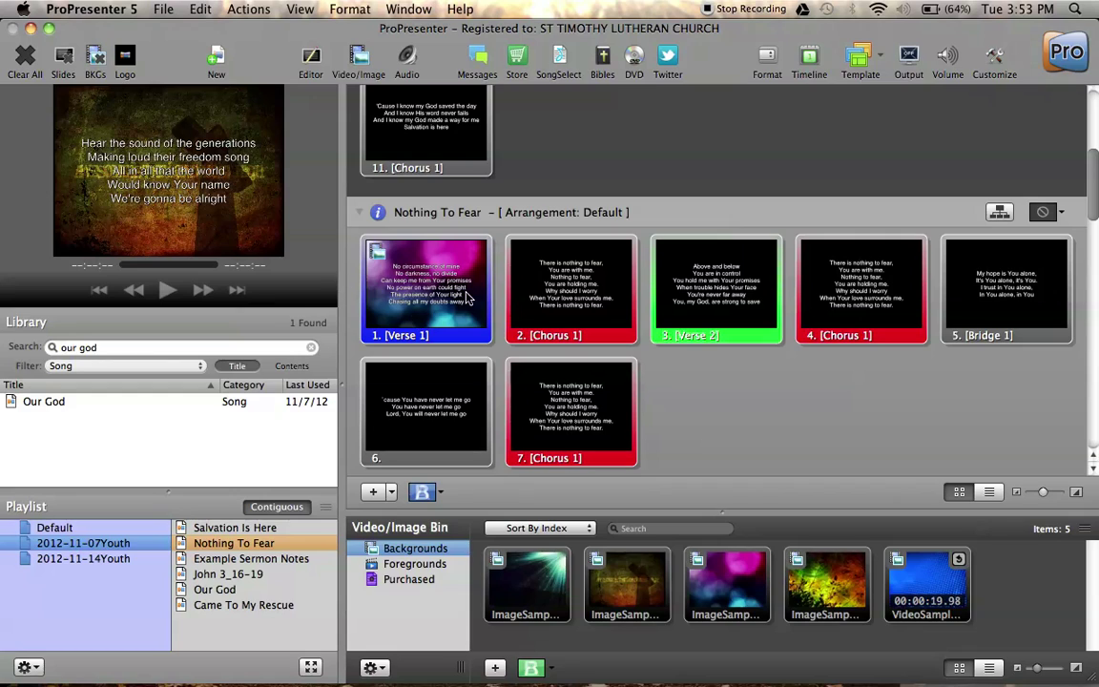
key(Down)
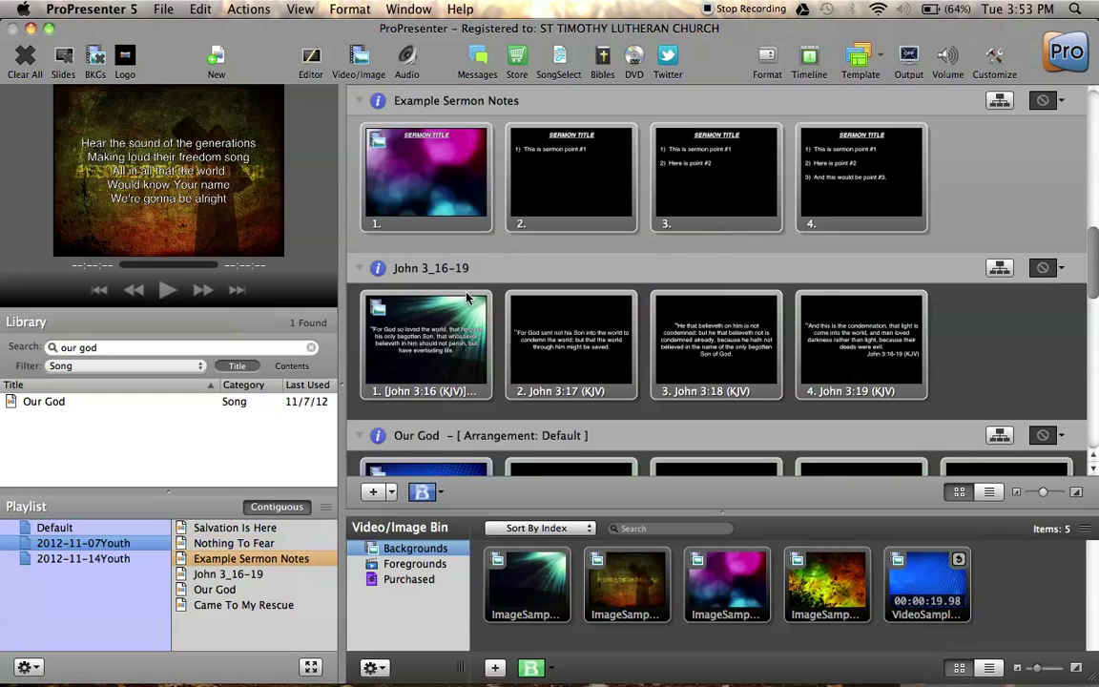
key(Down)
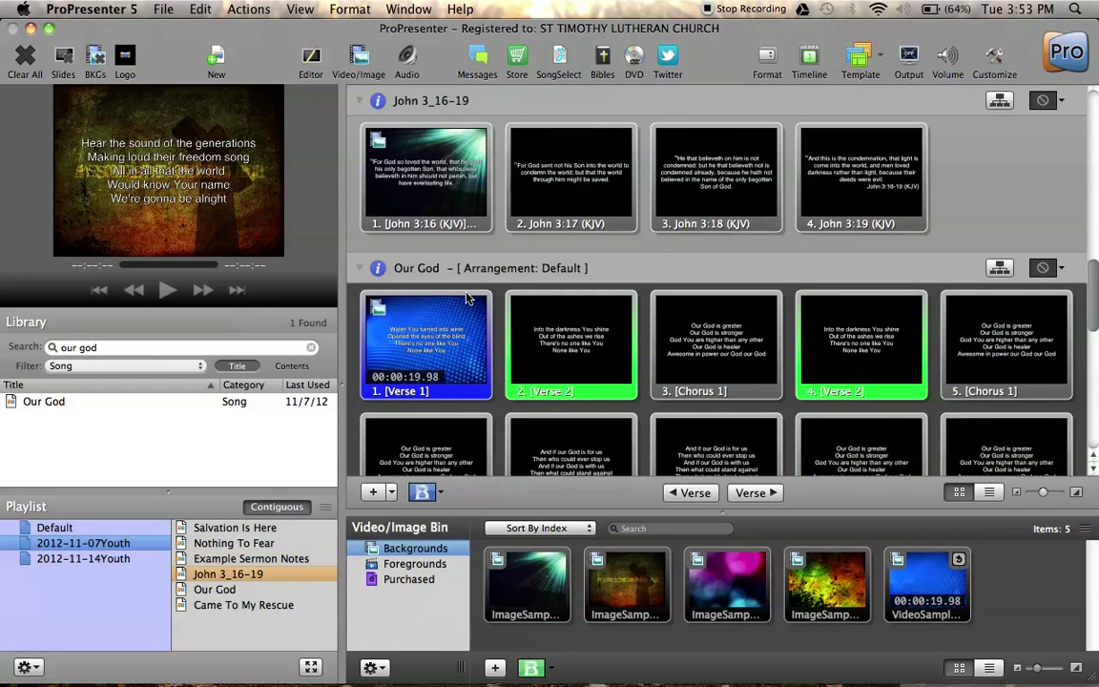
key(Down)
key(Up)
key(Up)
key(Up)
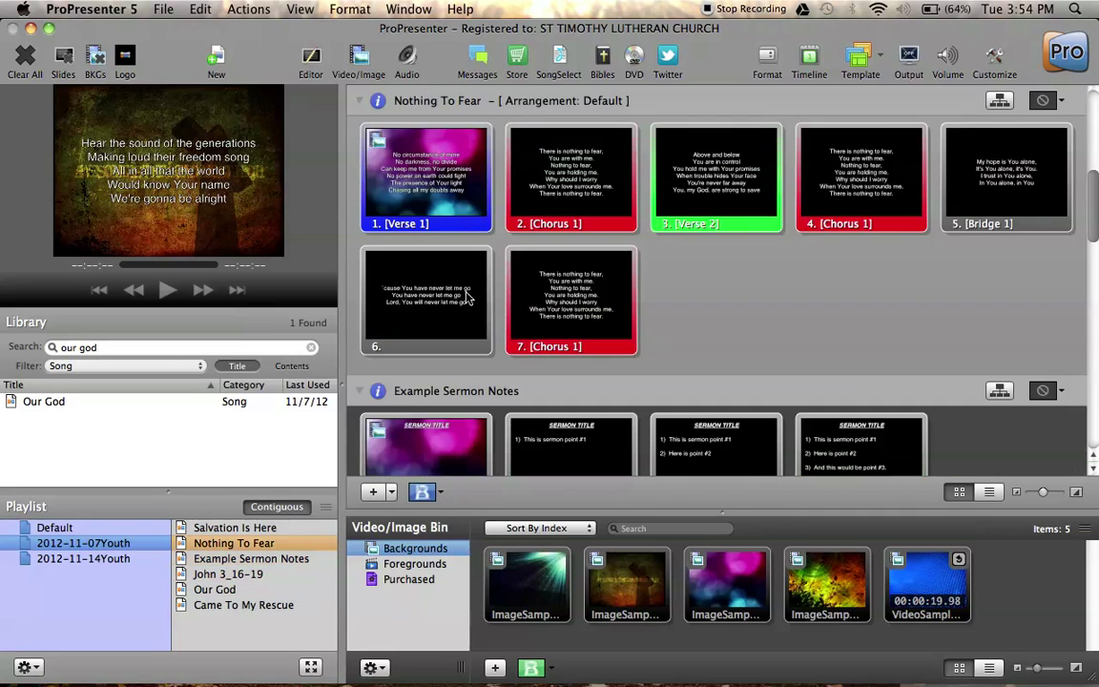
key(Up)
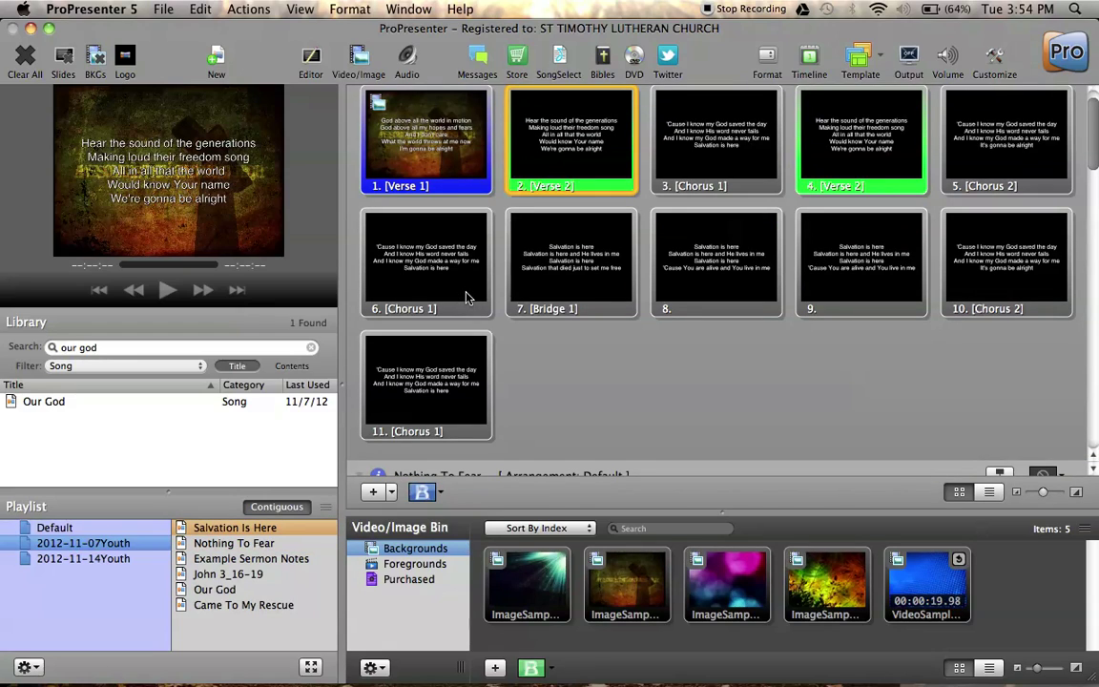
Advance the live Salvation Is Here song through slides 3–5 to Chorus 1
key(Right)
key(Right)
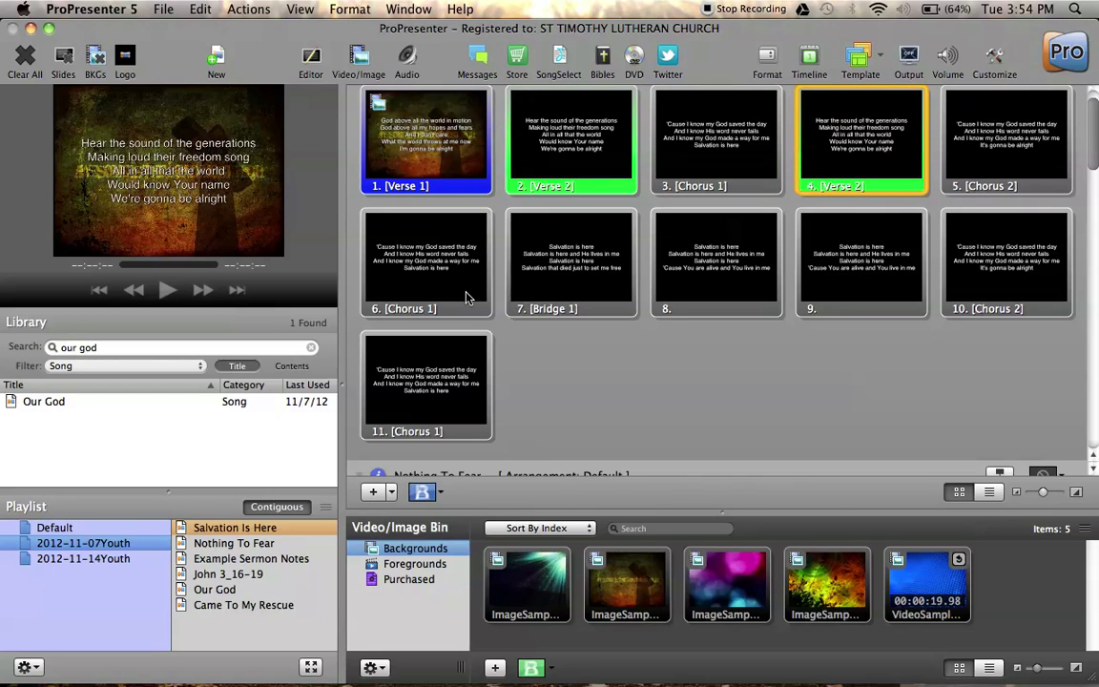
key(Right)
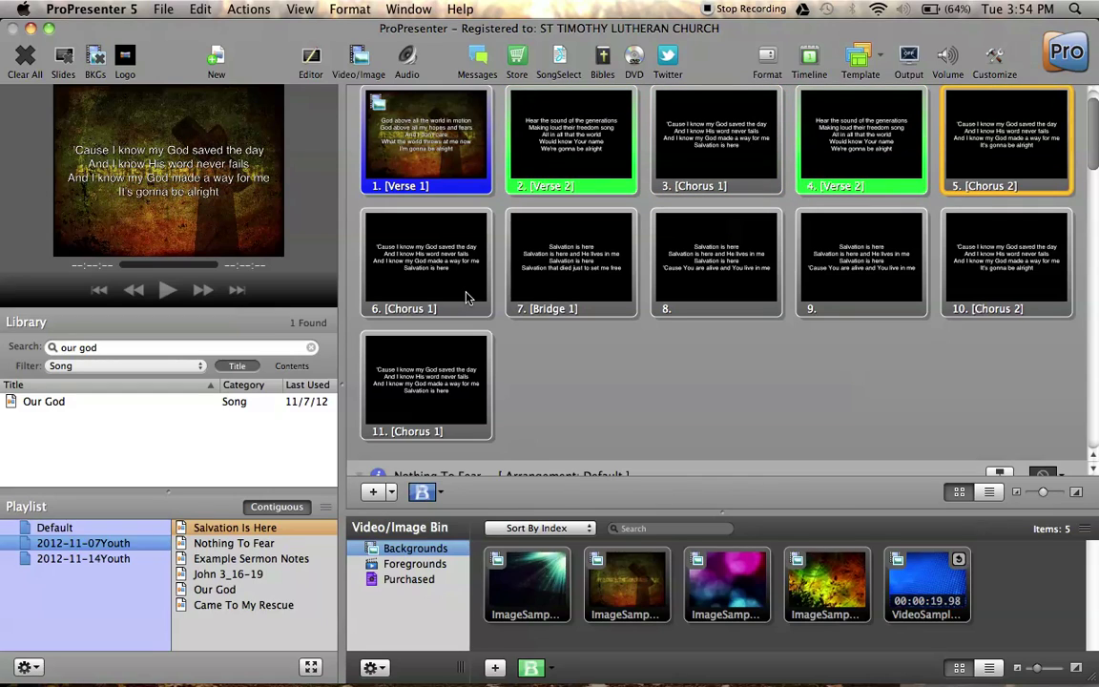
key(Right)
scroll(466, 299, down, 3)
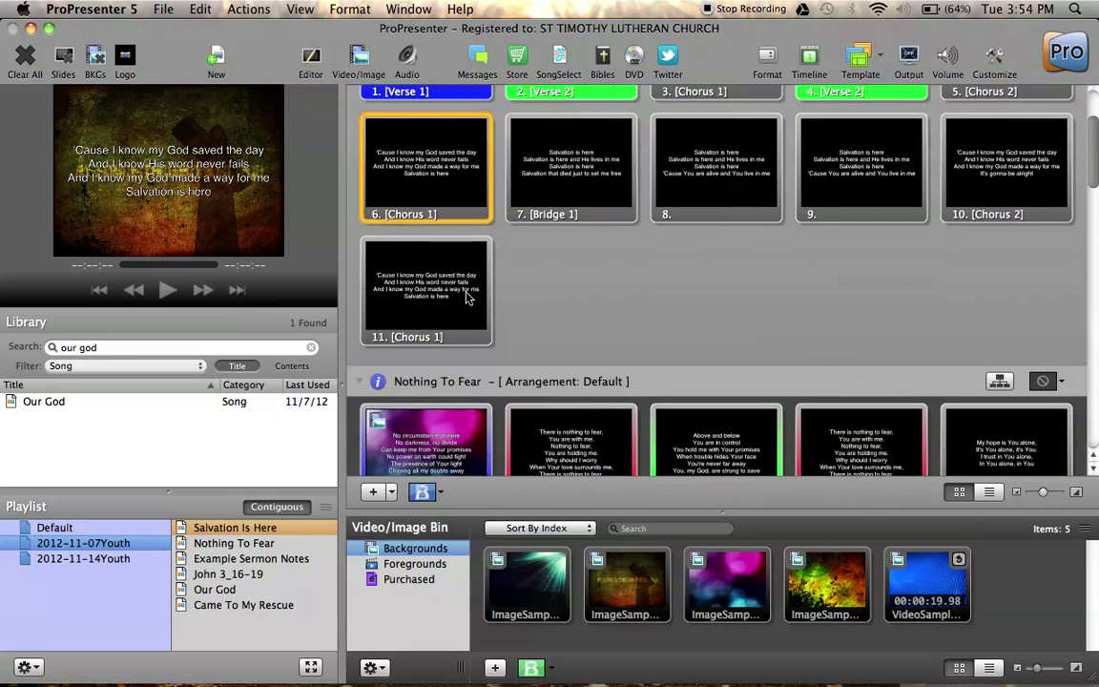
scroll(467, 298, up, 3)
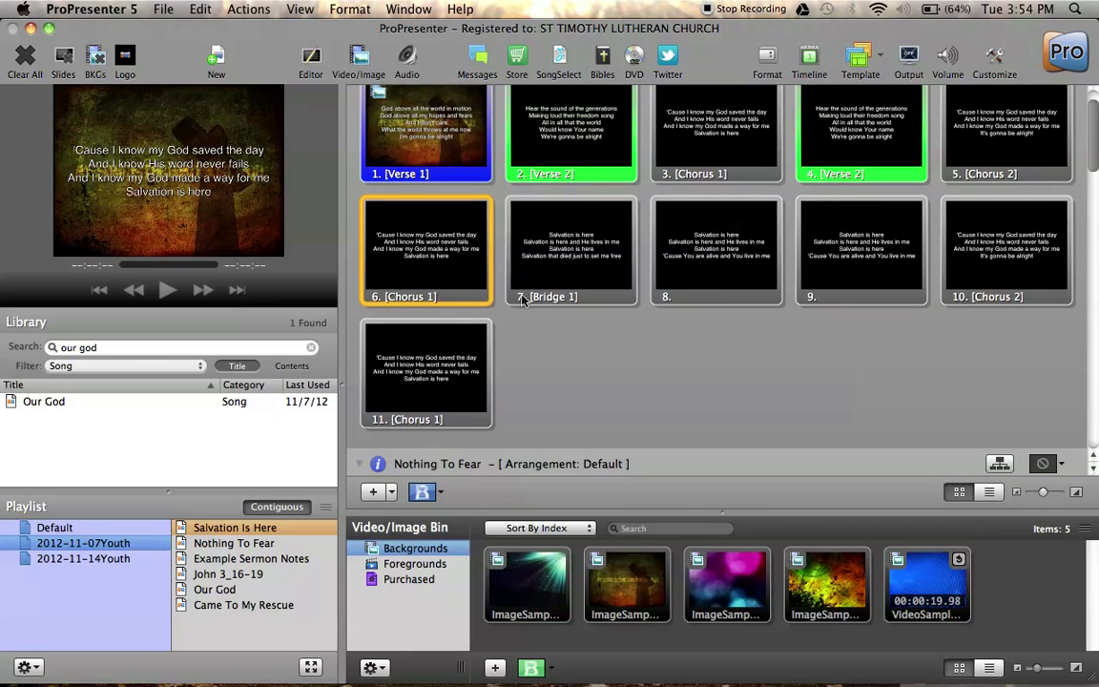
scroll(520, 305, up, 2)
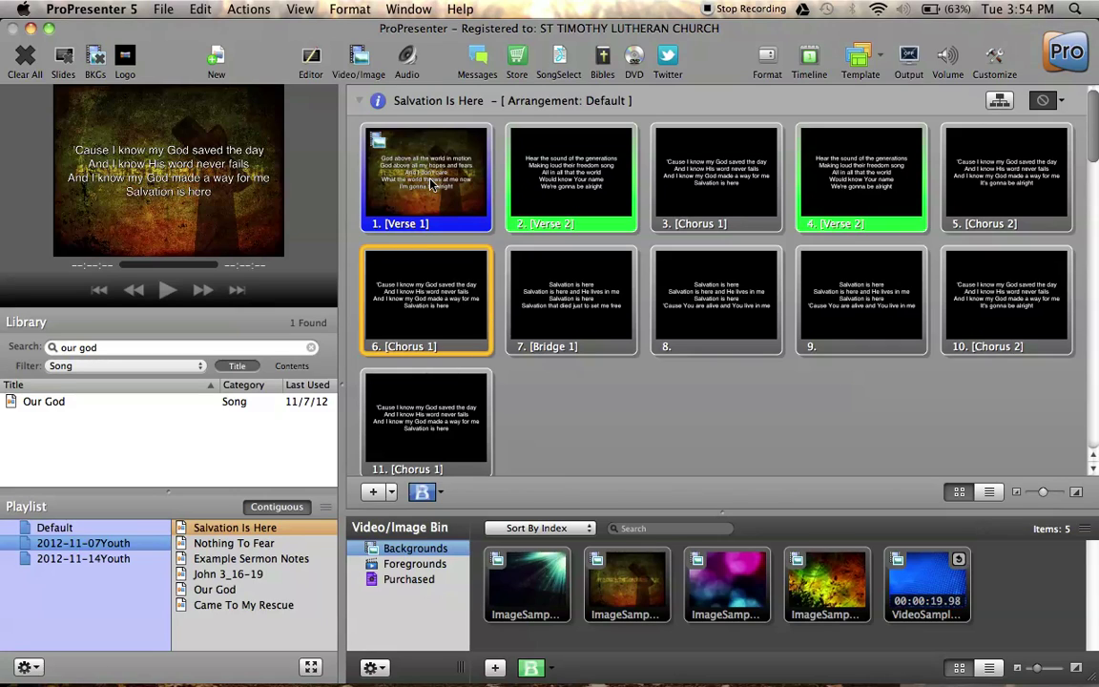
scroll(430, 184, down, 5)
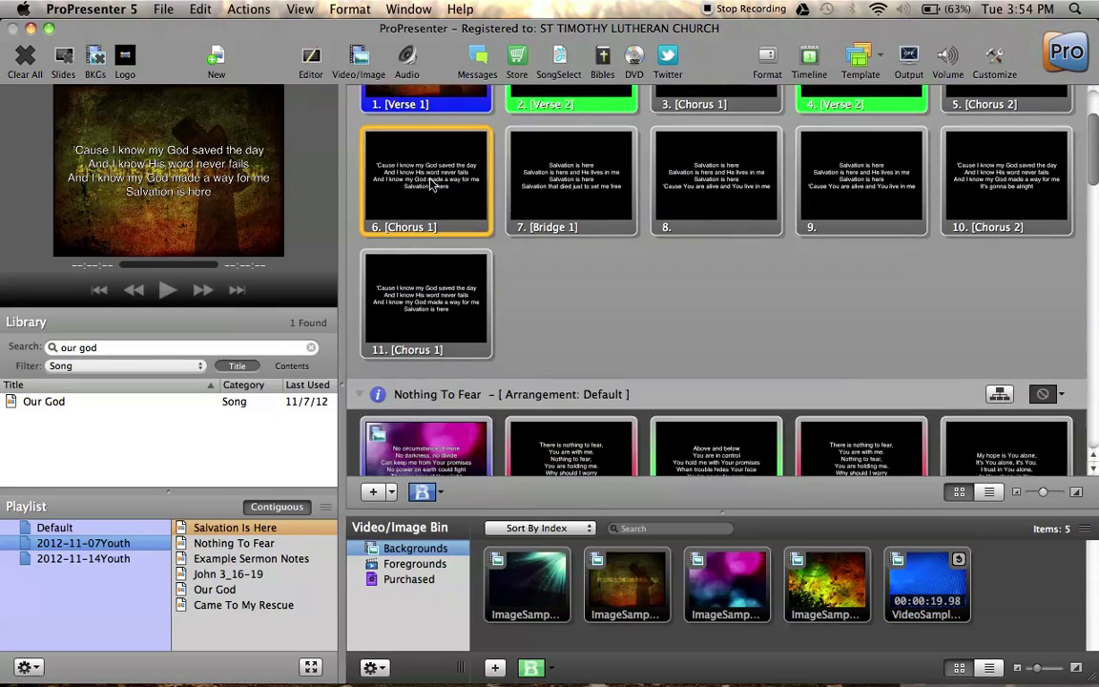
scroll(430, 184, up, 5)
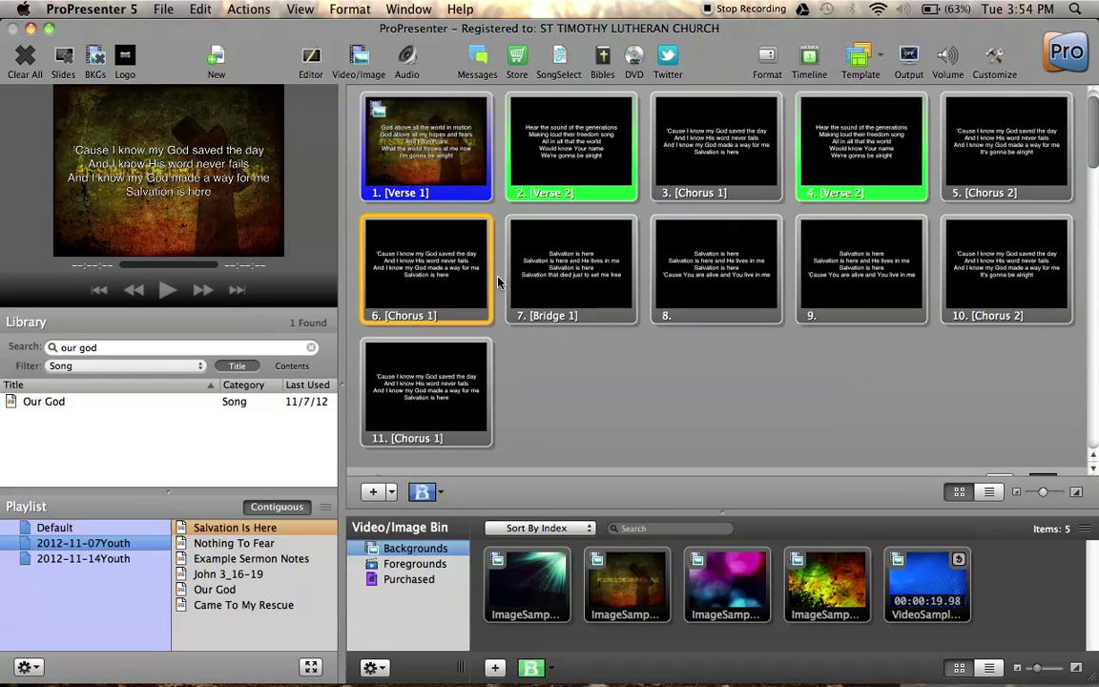
Fire Salvation Is Here Verse 1, then Nothing To Fear Verse 2, to the output
click(395, 124)
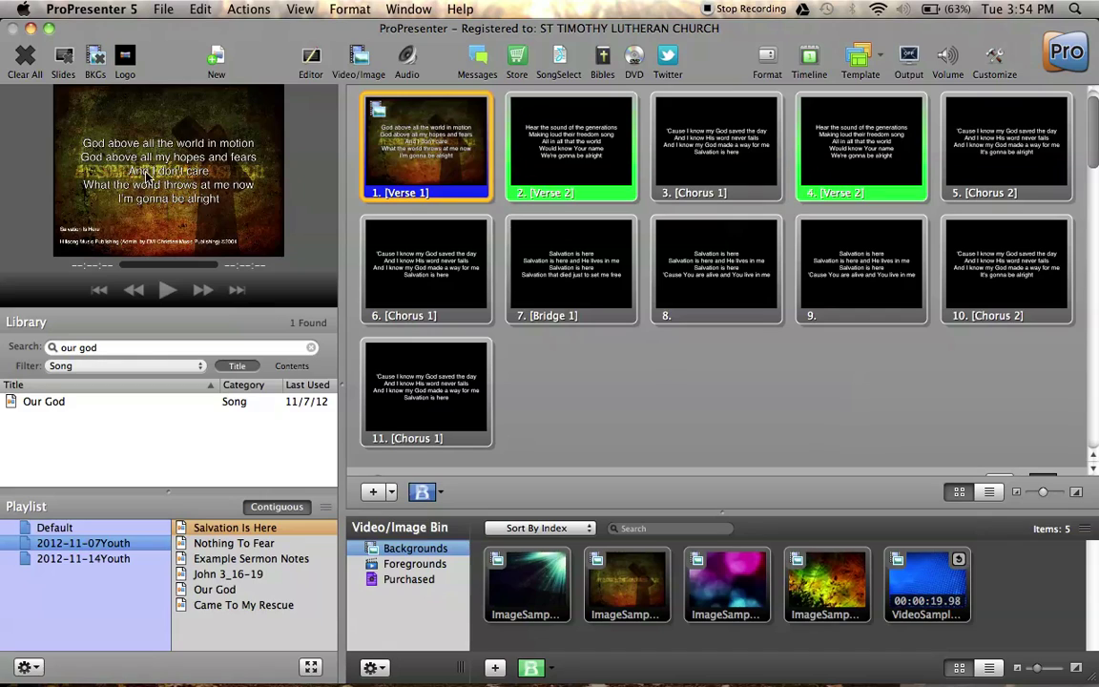
scroll(613, 363, down, 5)
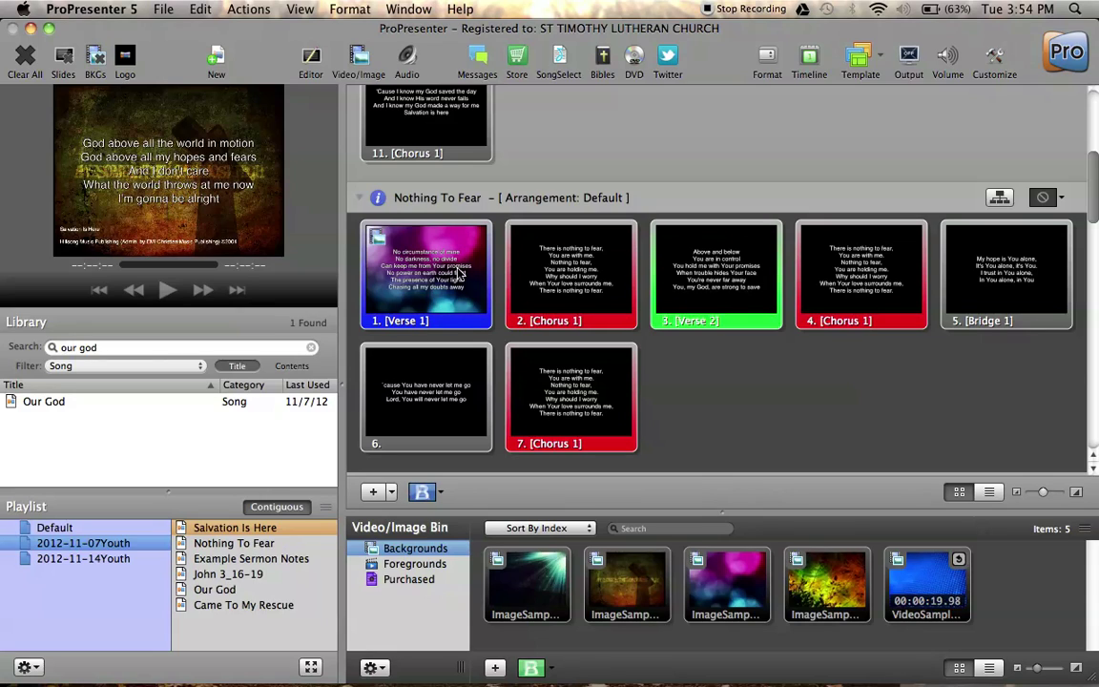
click(673, 251)
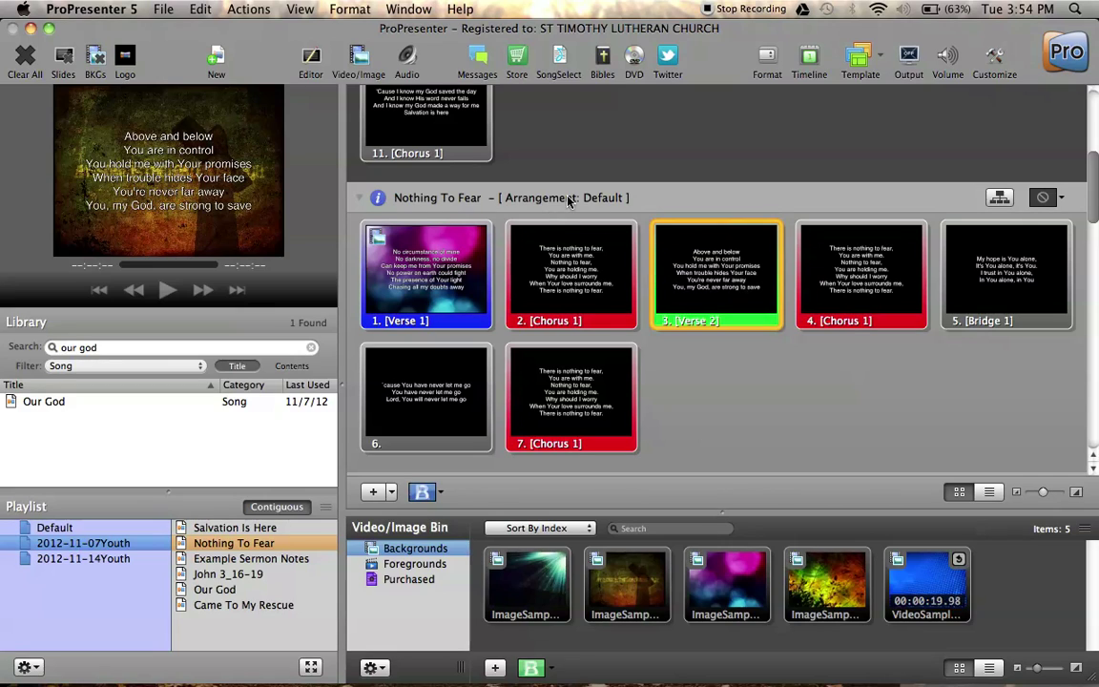
Return Salvation Is Here Verse 1 live, end on slide 11 Chorus 1, and select Nothing To Fear
scroll(534, 190, down, 3)
scroll(563, 162, up, 5)
scroll(566, 157, up, 5)
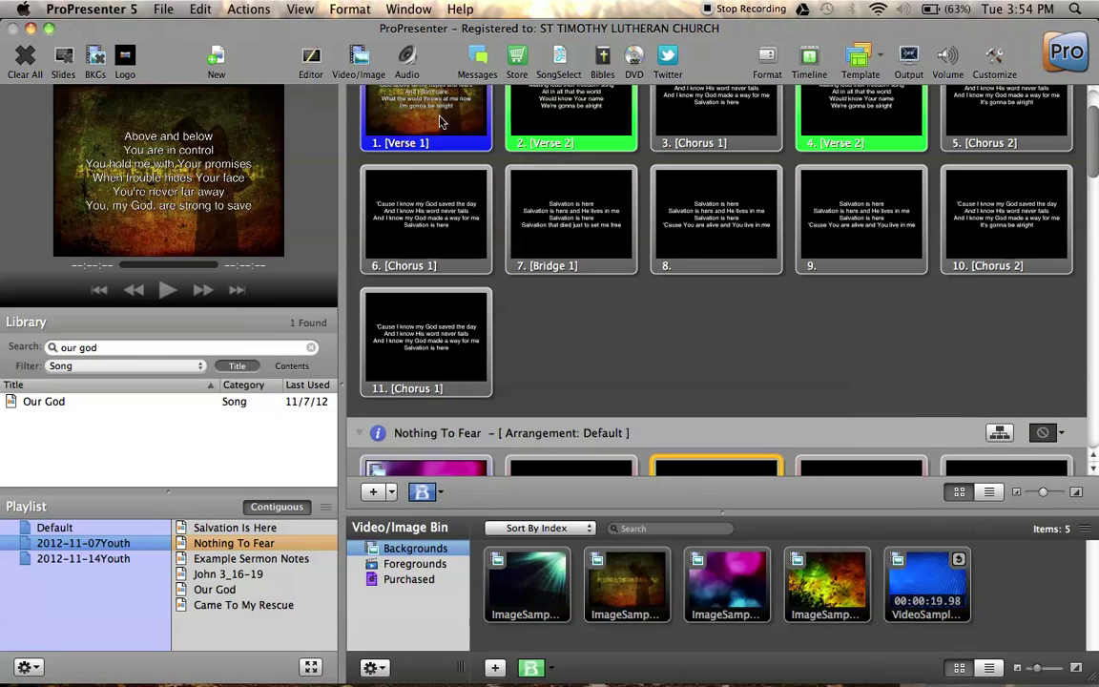
click(426, 111)
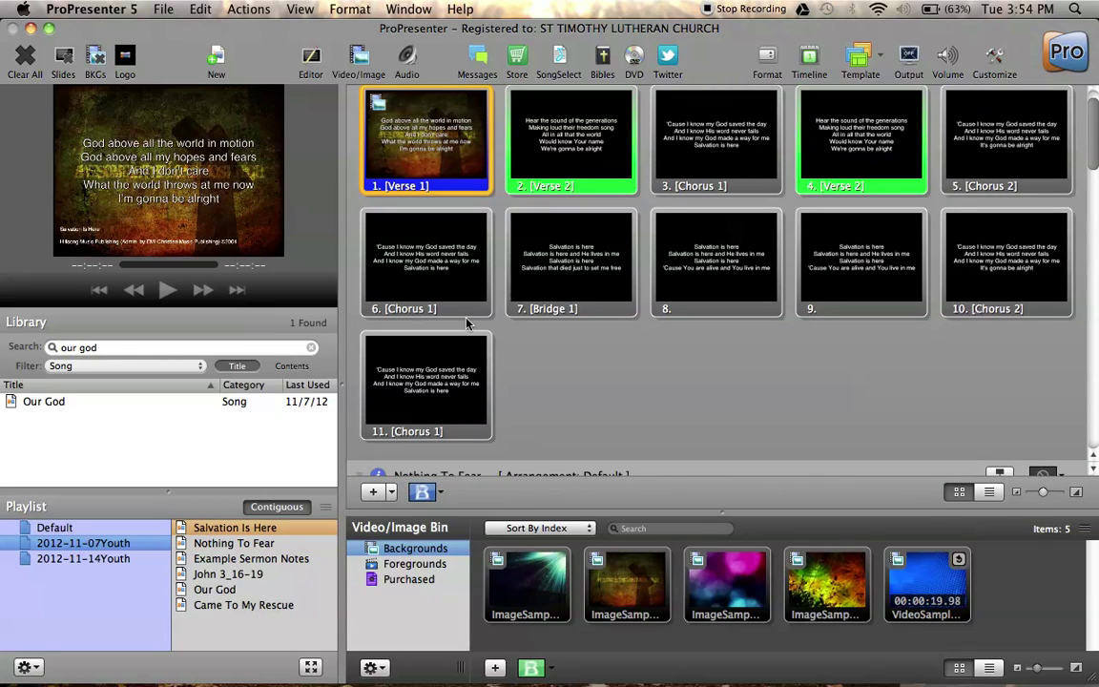
click(436, 383)
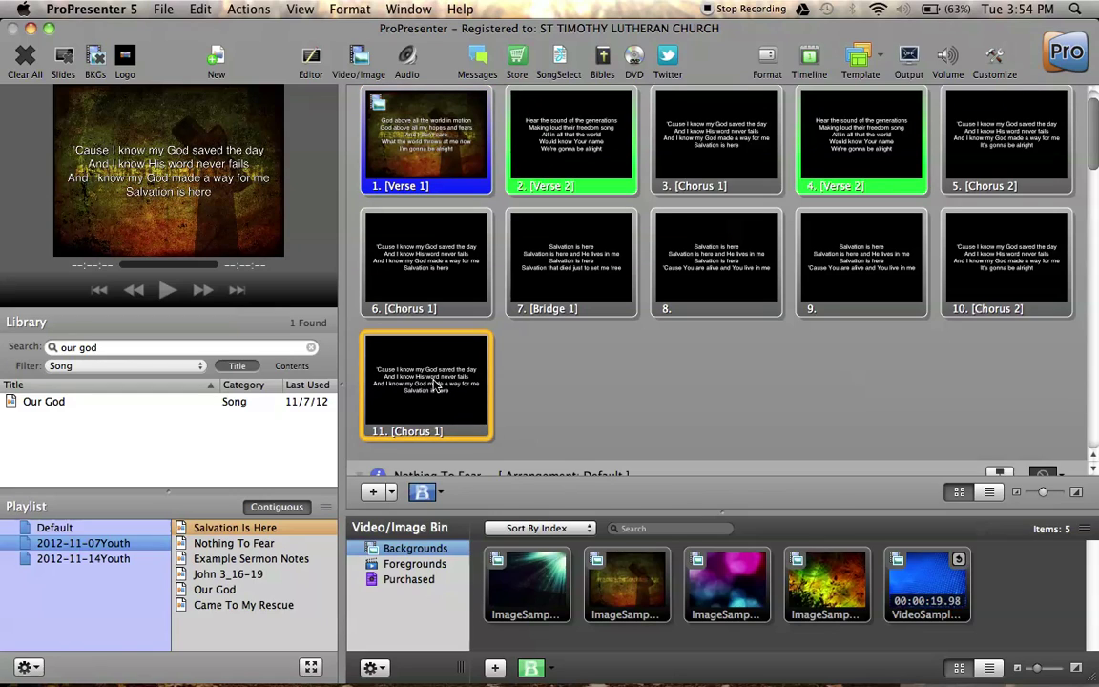
key(Down)
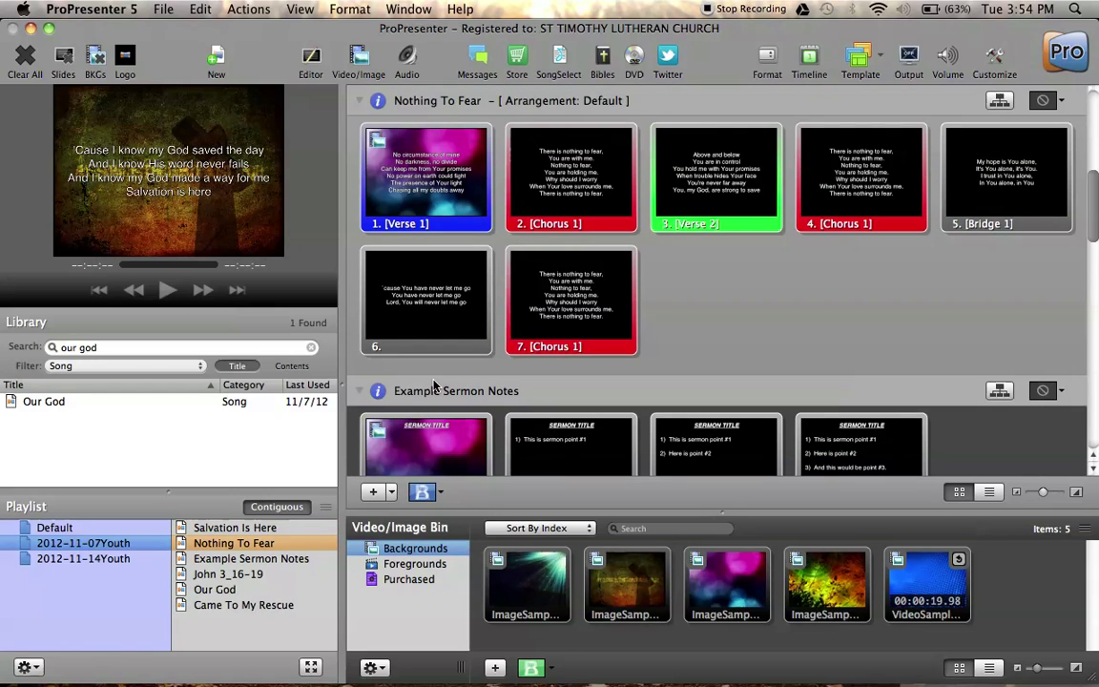
Put Nothing To Fear Verse 1, then its slide 7 chorus, on the output
click(439, 190)
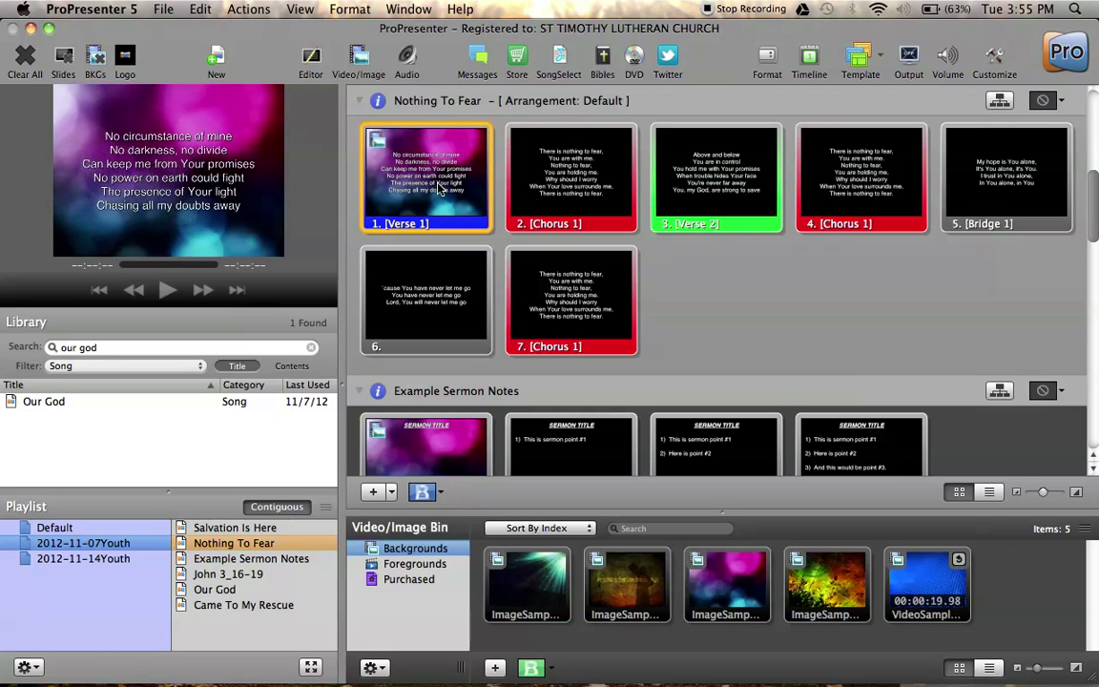
scroll(439, 189, down, 2)
scroll(438, 190, up, 4)
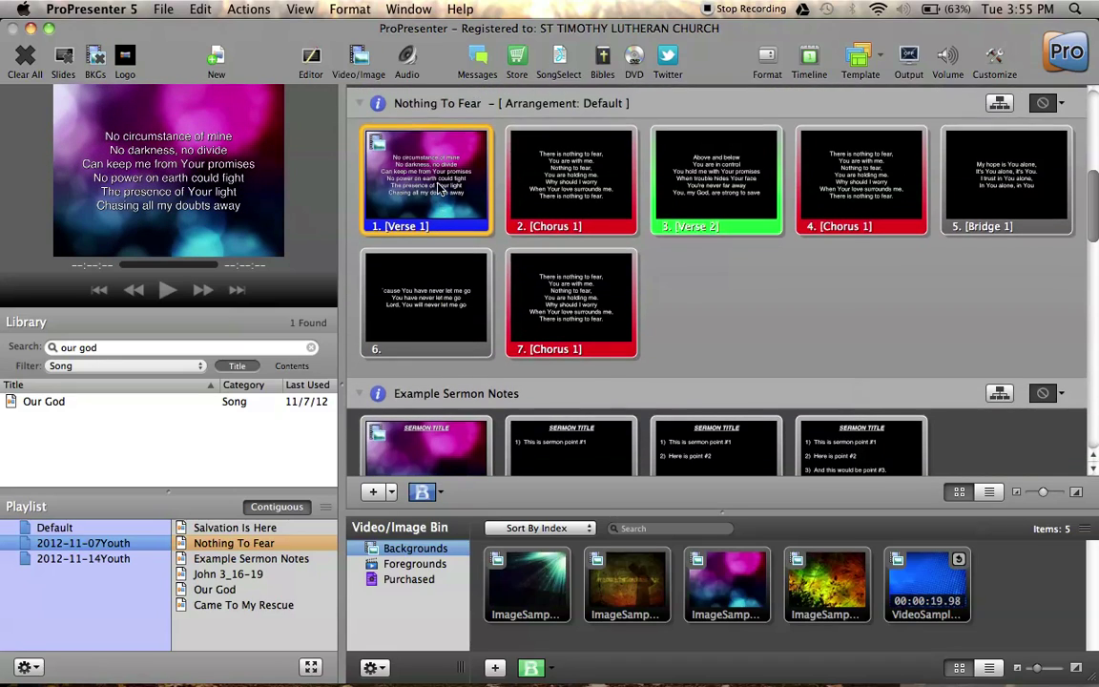
scroll(437, 172, down, 2)
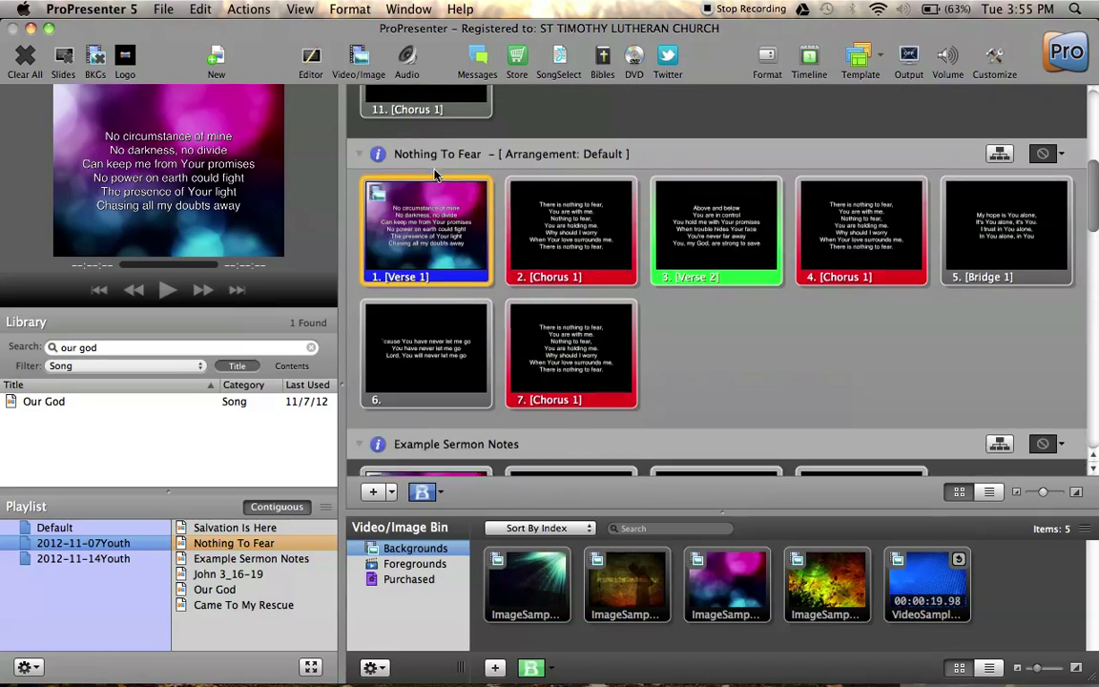
click(550, 359)
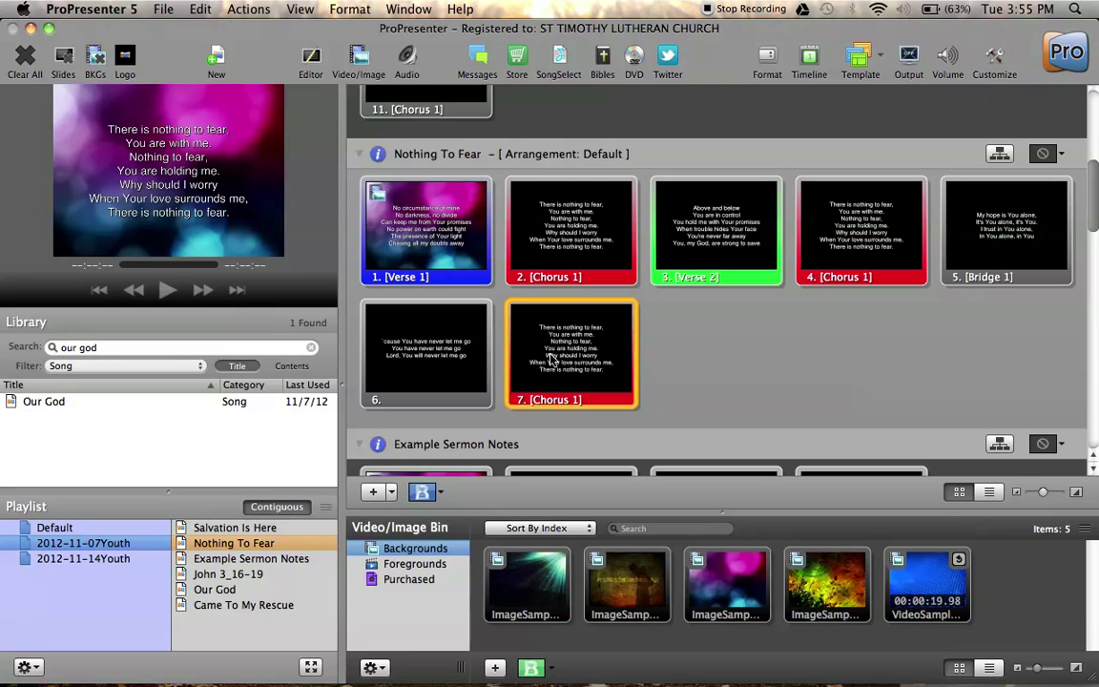
Move to Example Sermon Notes and reveal SERMON TITLE plus sermon points #1, #2 and #3
key(Down)
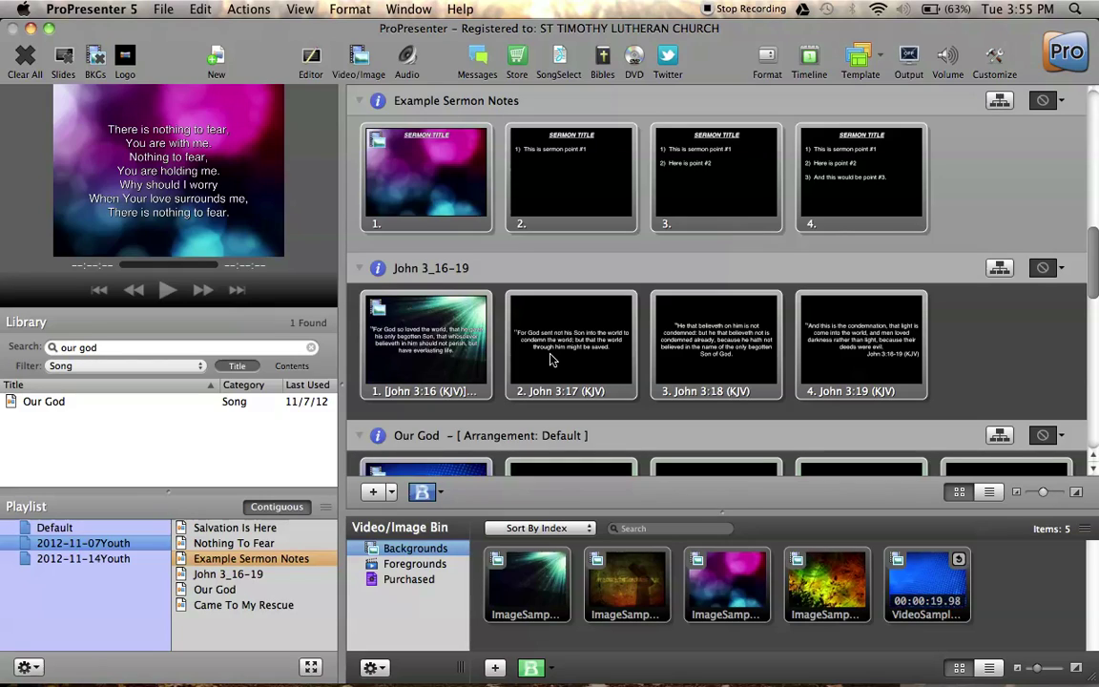
key(space)
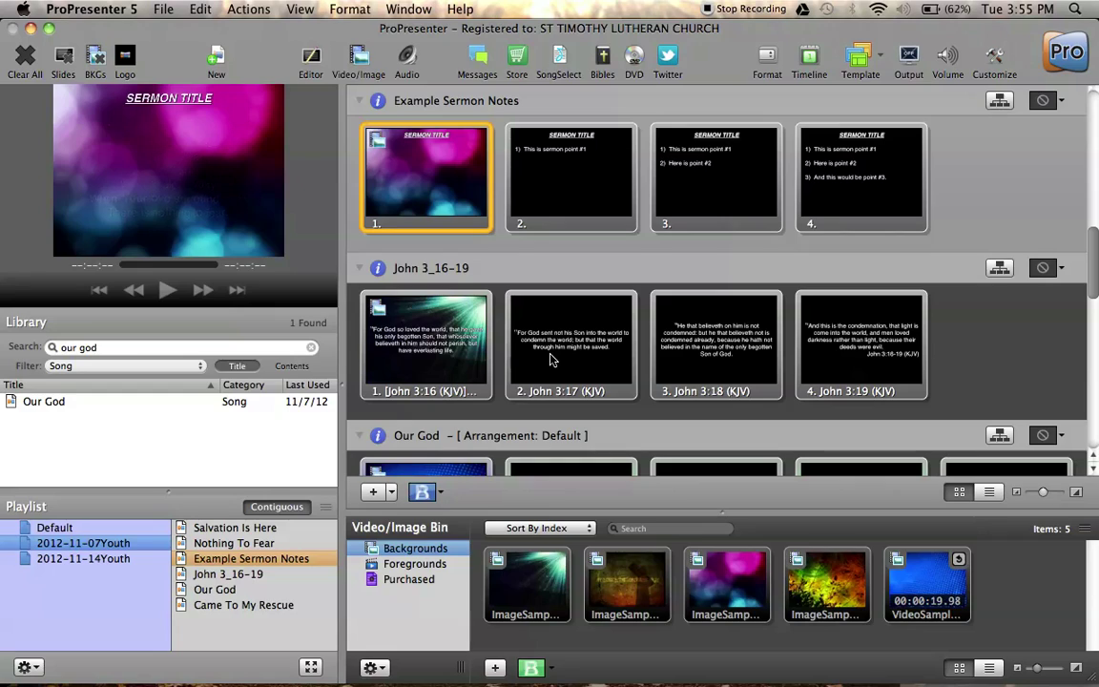
key(space)
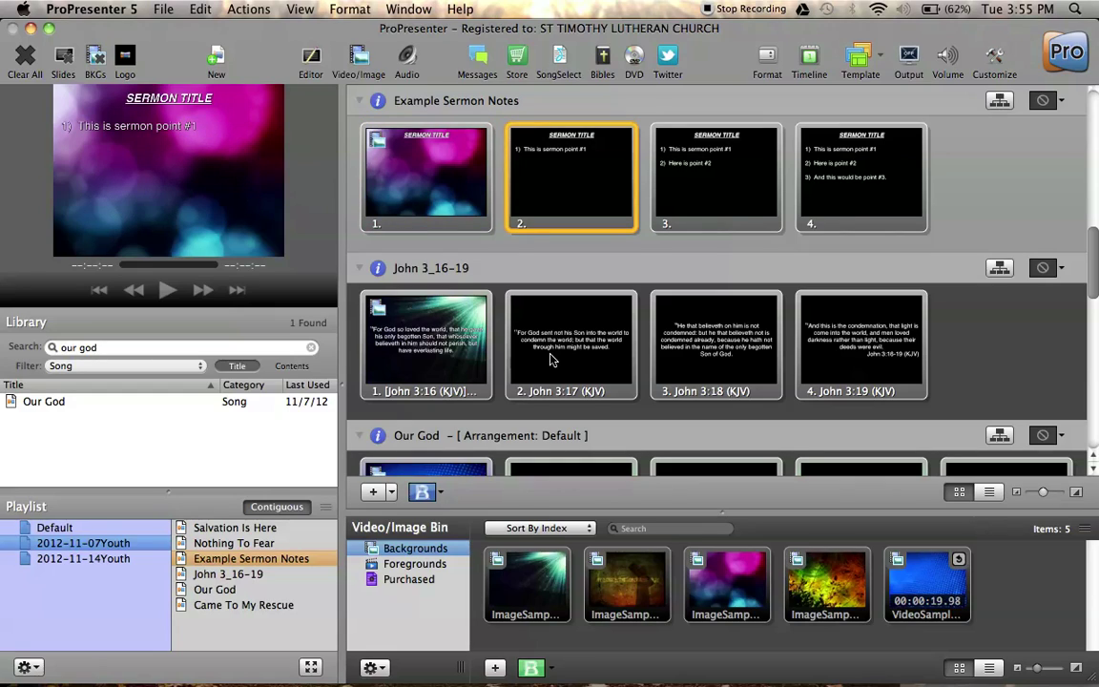
key(space)
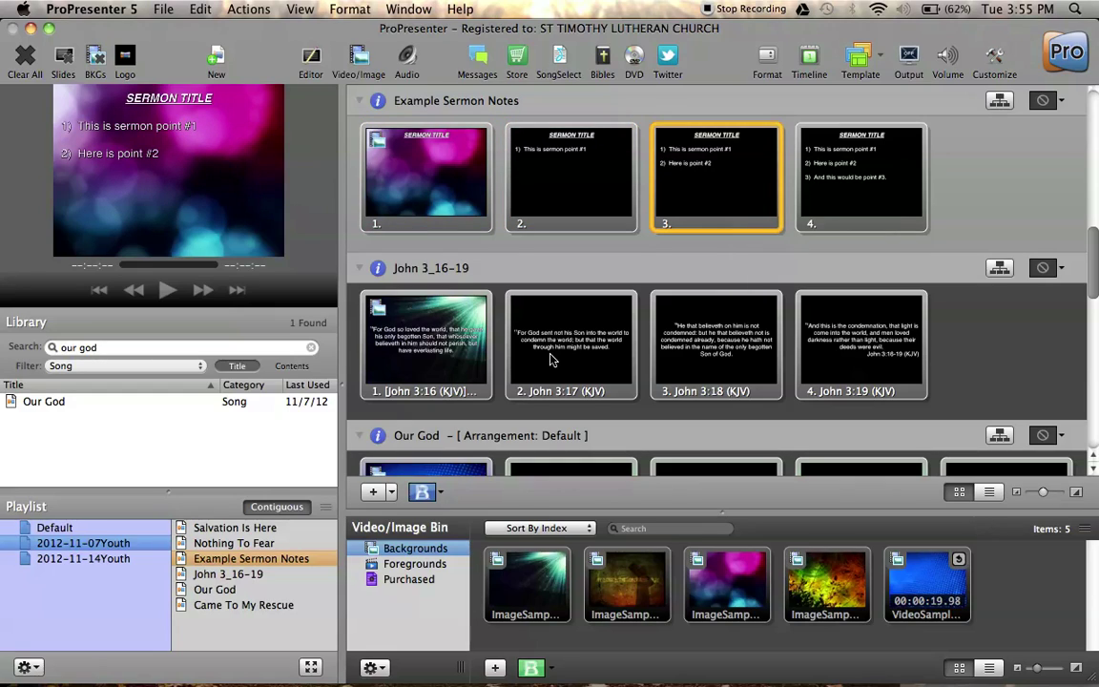
key(space)
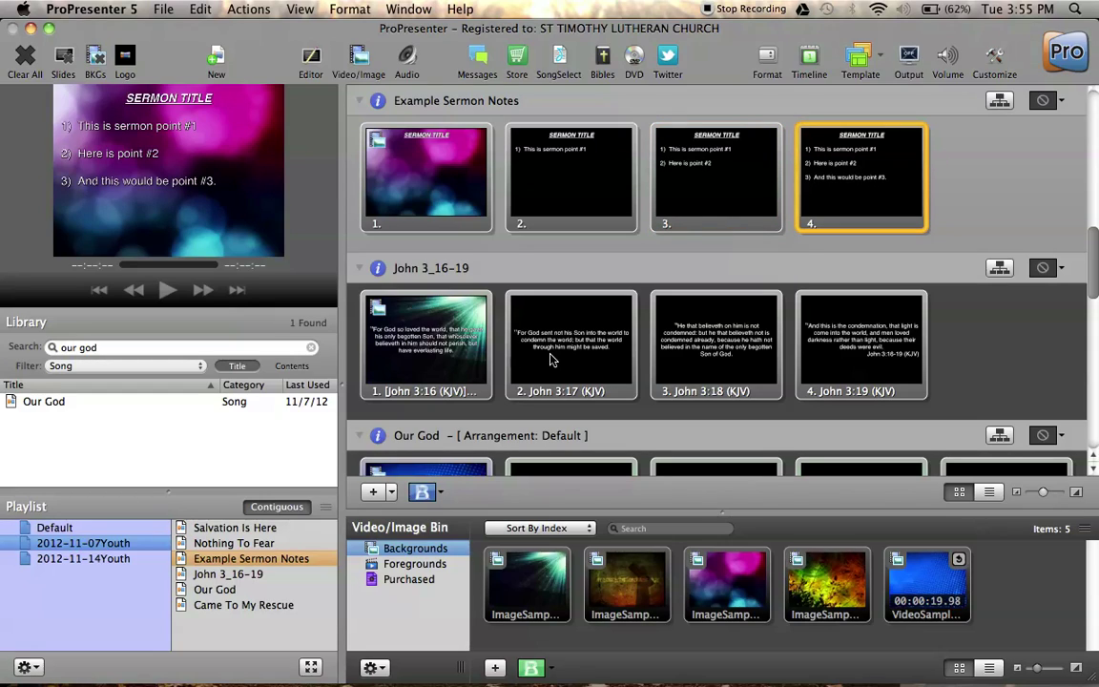
scroll(551, 360, down, 3)
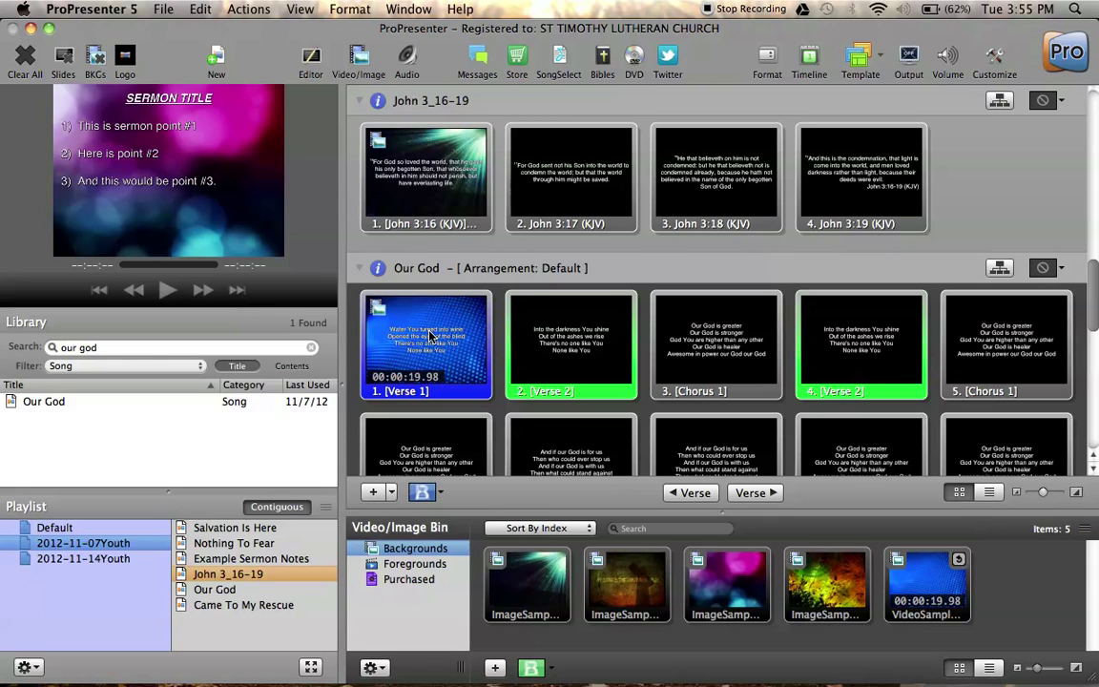
Advance the output to John 3:16, then to John 3:17 (KJV)
key(Right)
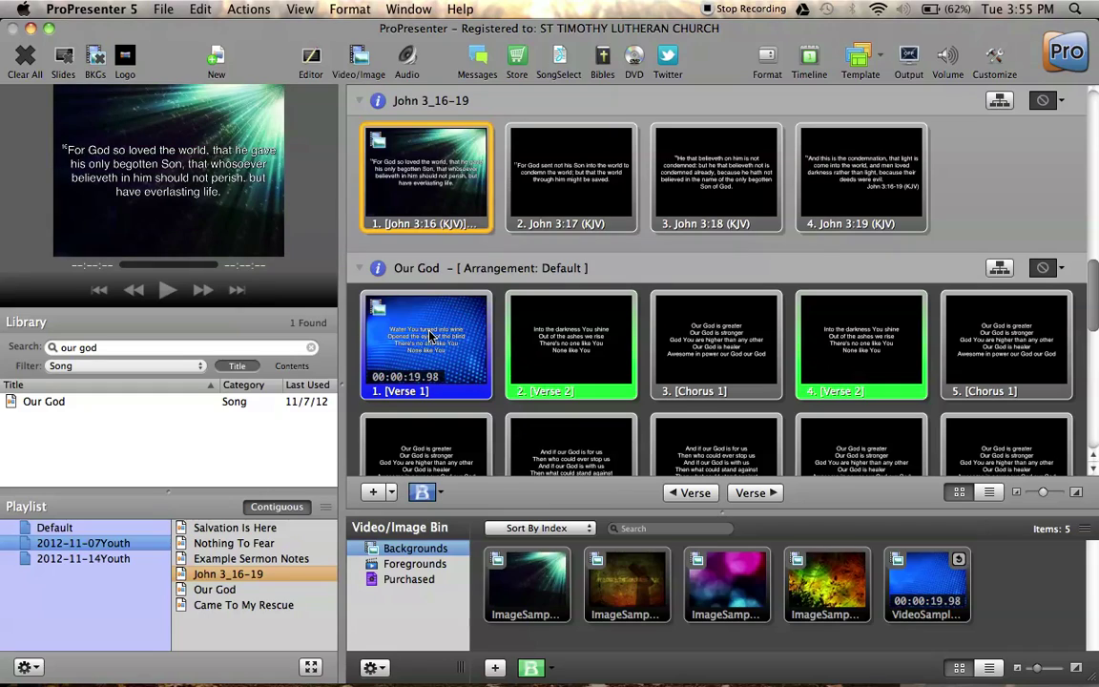
key(Right)
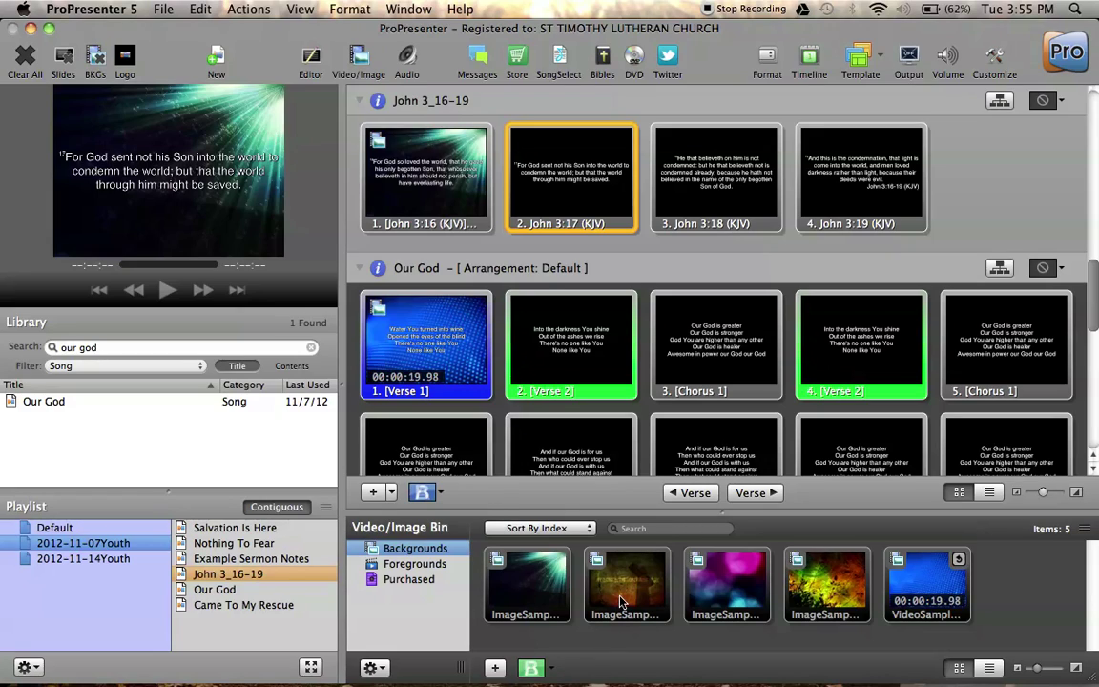
Play the blue VideoSample motion background behind the John 3:17 text, then scroll back to the top
click(937, 585)
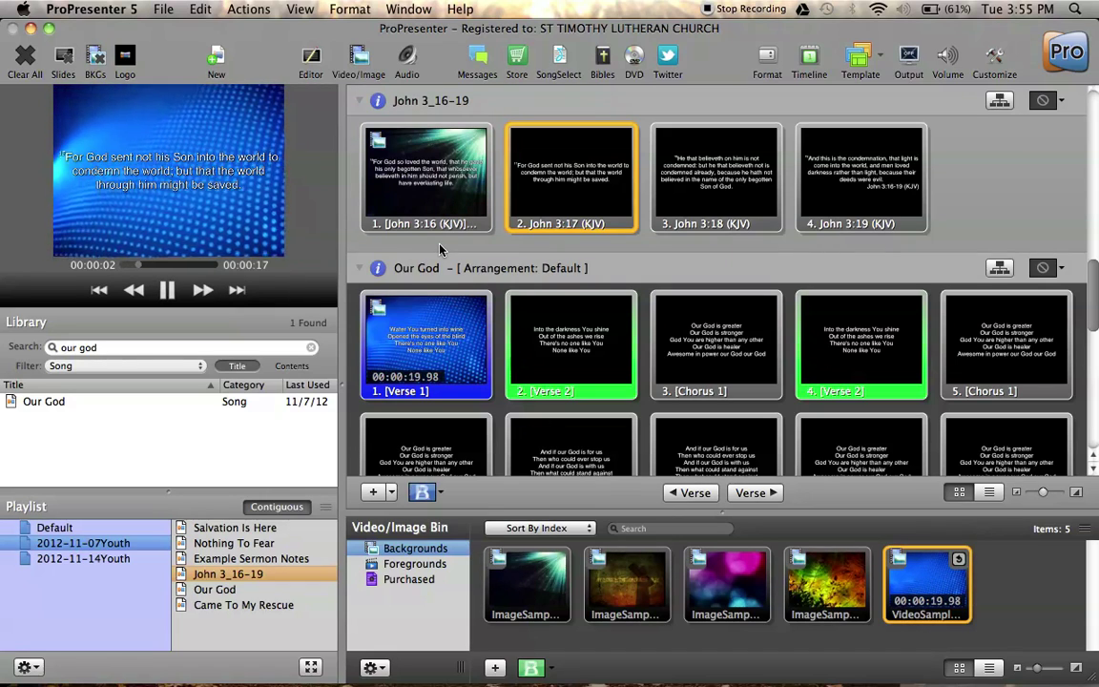
scroll(440, 250, down, 6)
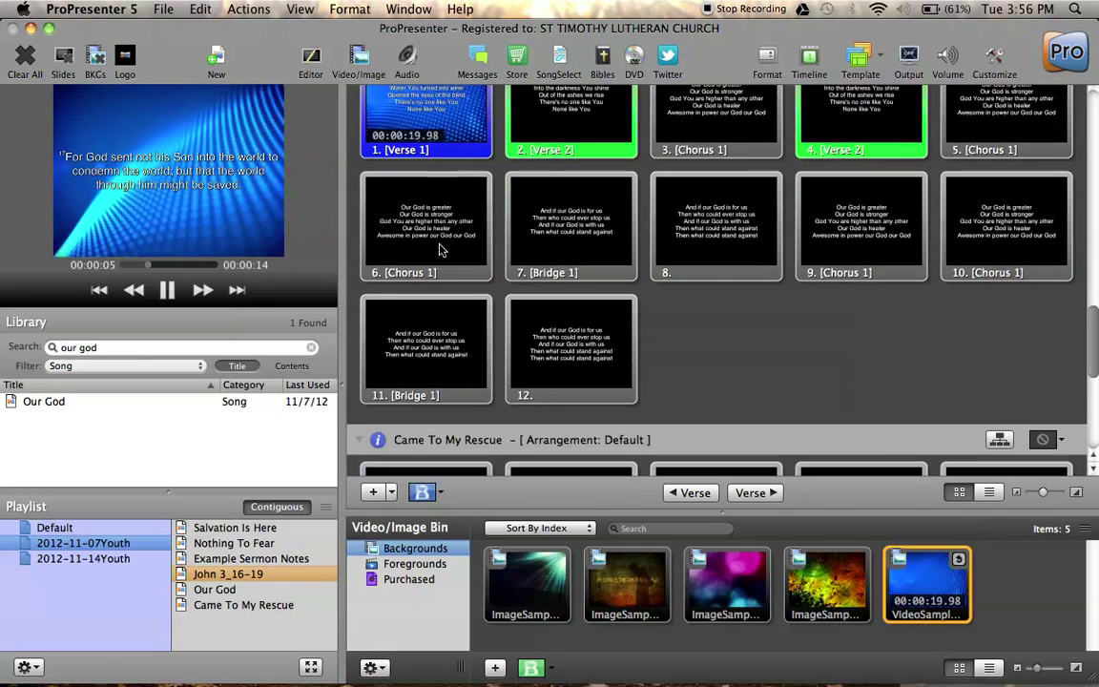
scroll(440, 250, up, 10)
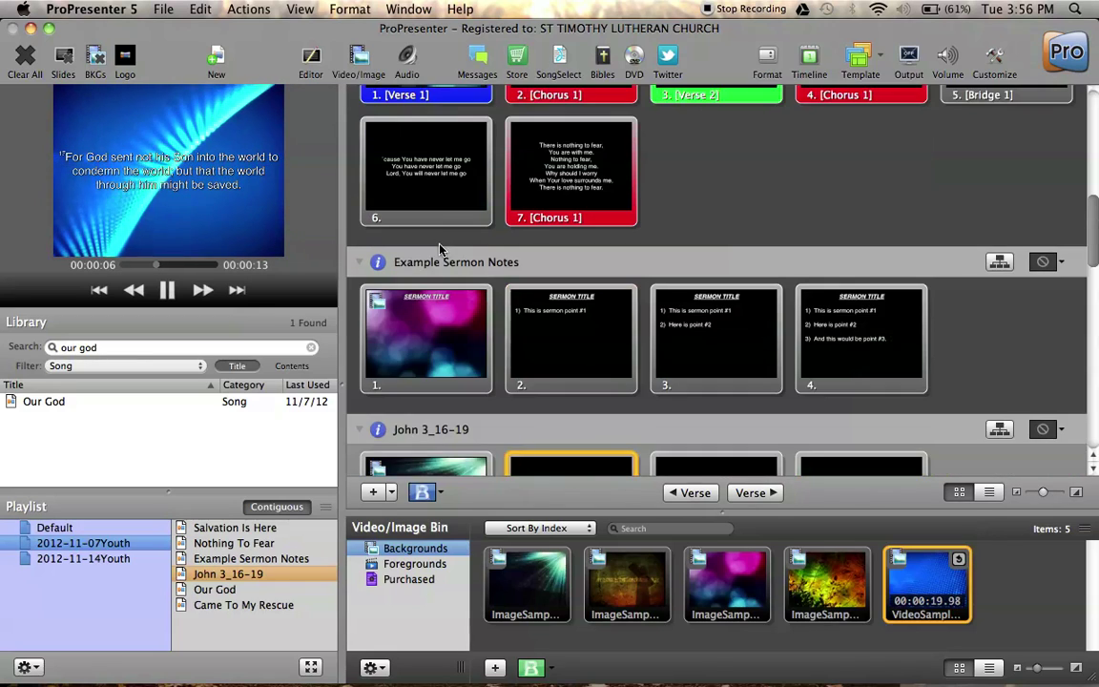
scroll(440, 250, up, 6)
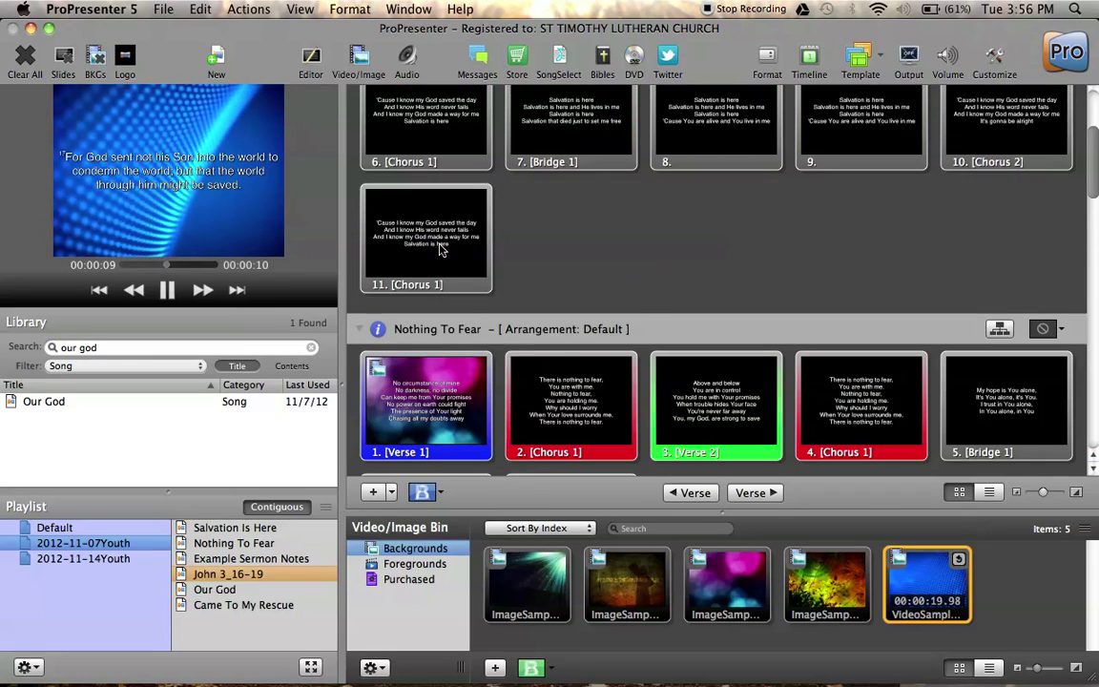